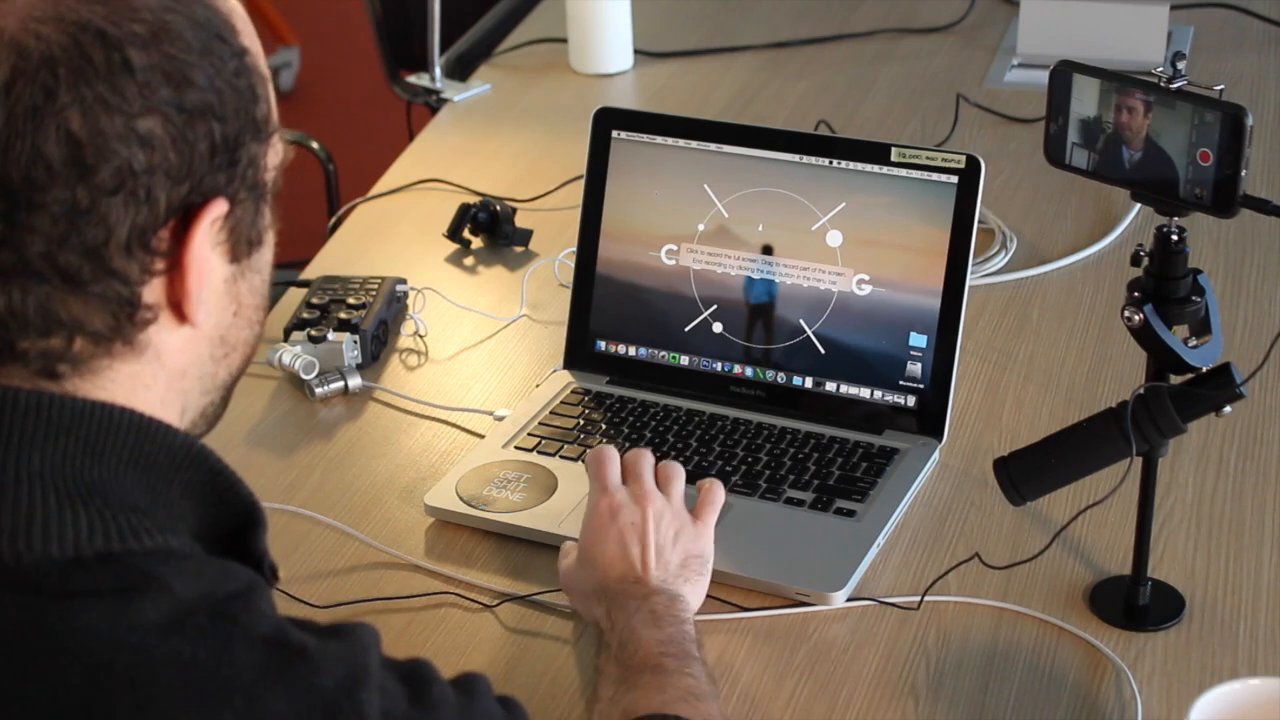
- Pick the iPhone intro .mov from the Downloads folder as the video to upload
{"action": "left_click", "coordinate": [656, 194]}
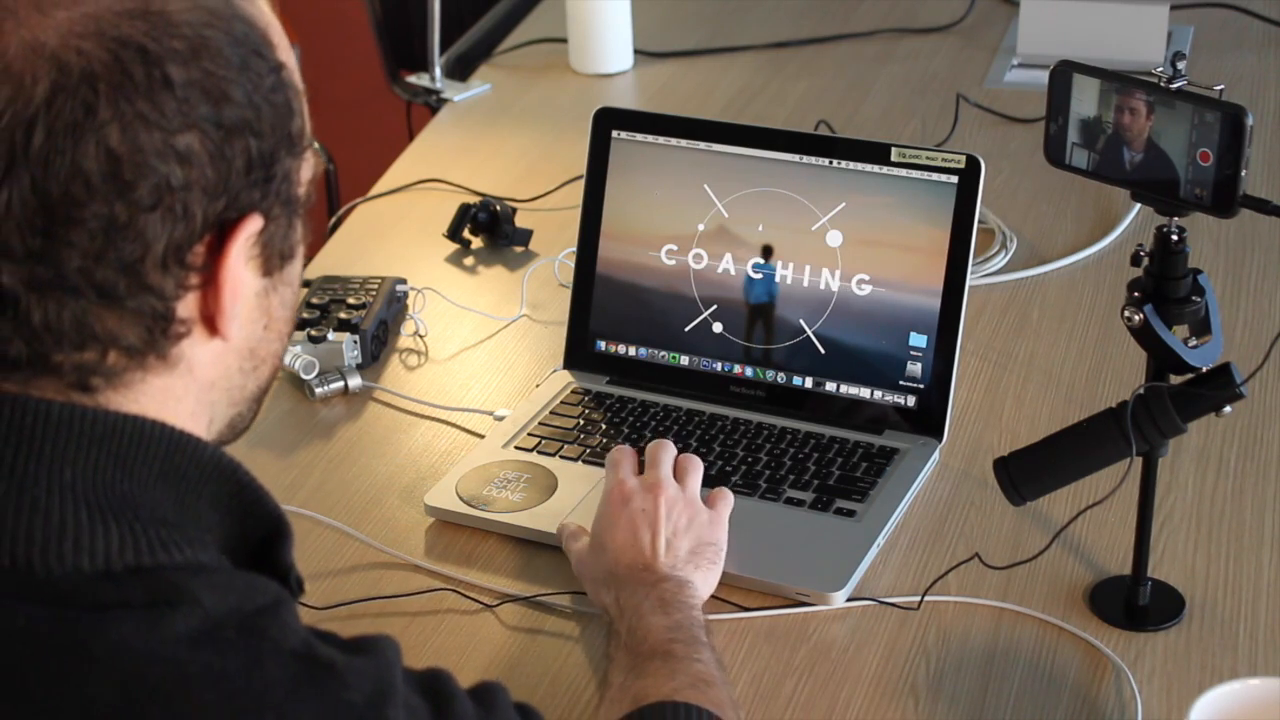
{"action": "key", "text": "ctrl+Right"}
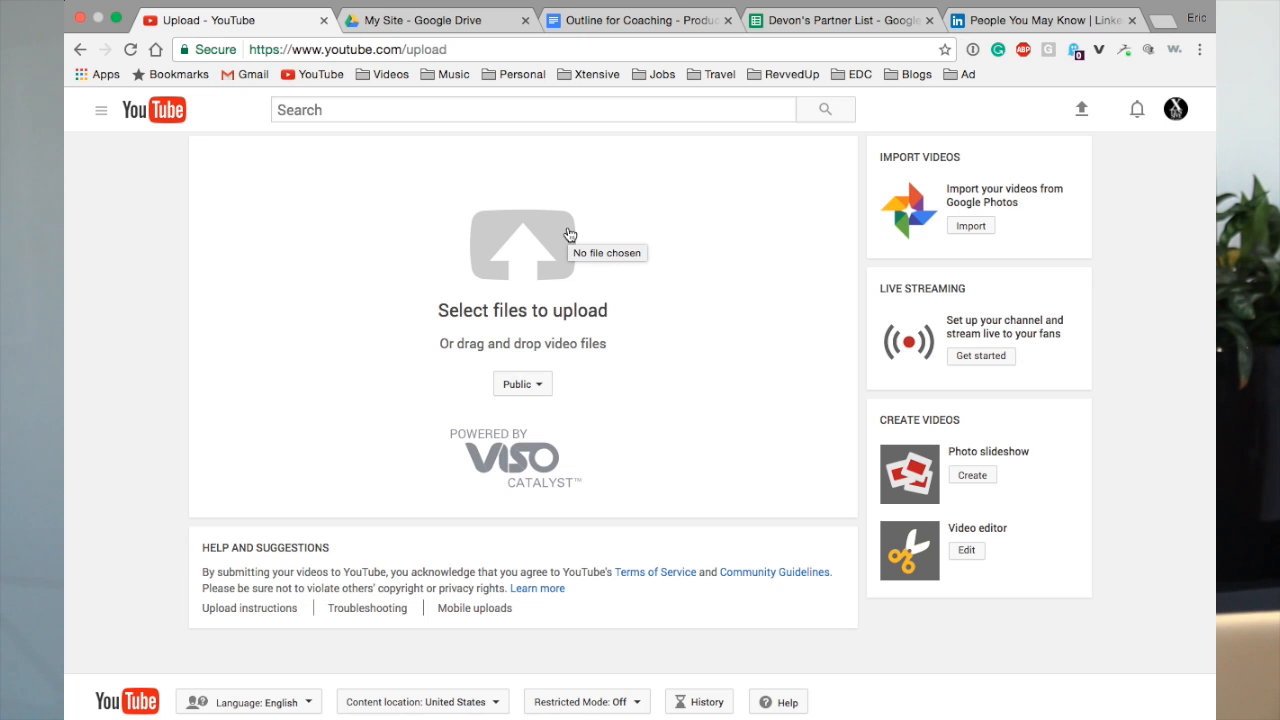
{"action": "left_click", "coordinate": [568, 234]}
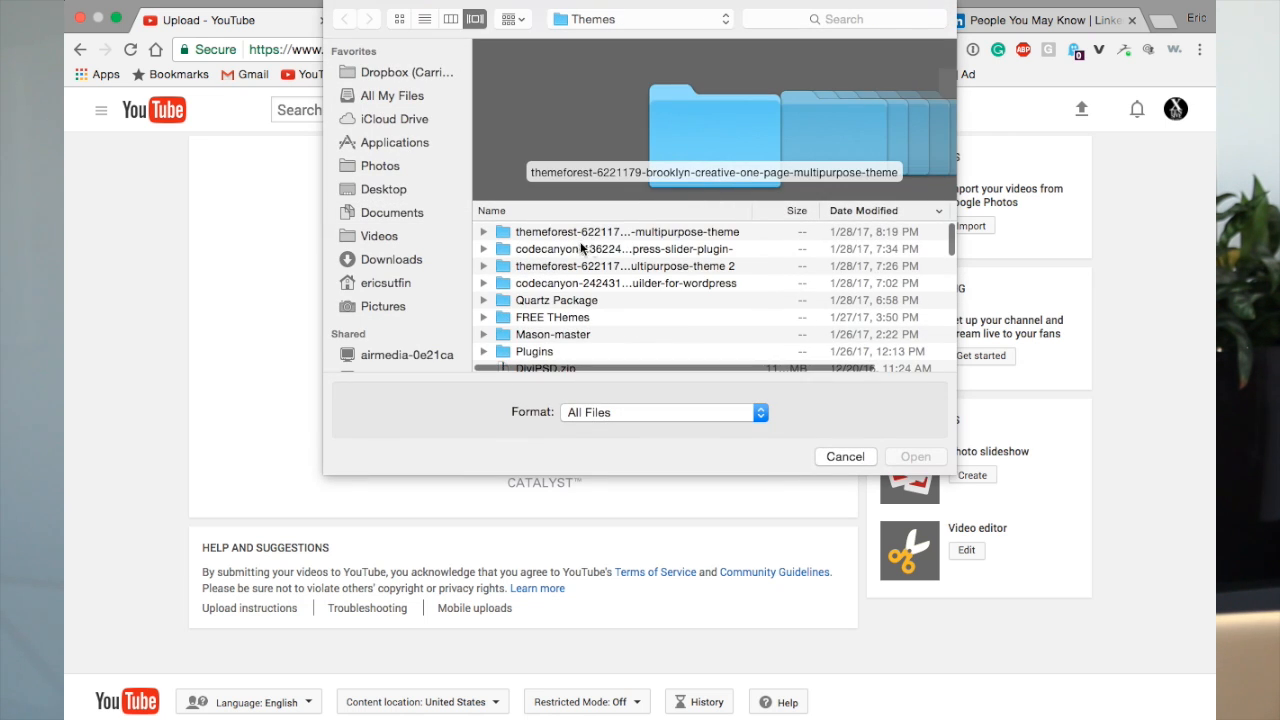
{"action": "left_click", "coordinate": [393, 262]}
{"action": "left_click", "coordinate": [584, 233]}
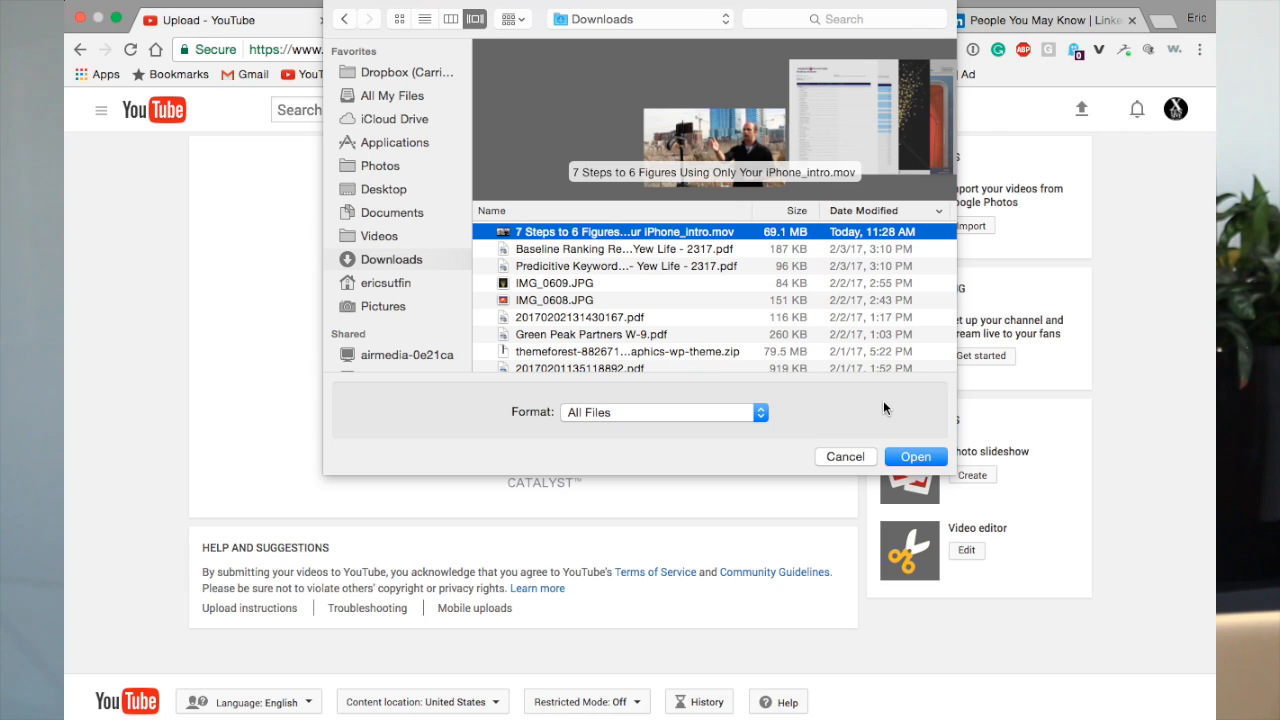
{"action": "left_click", "coordinate": [922, 457]}
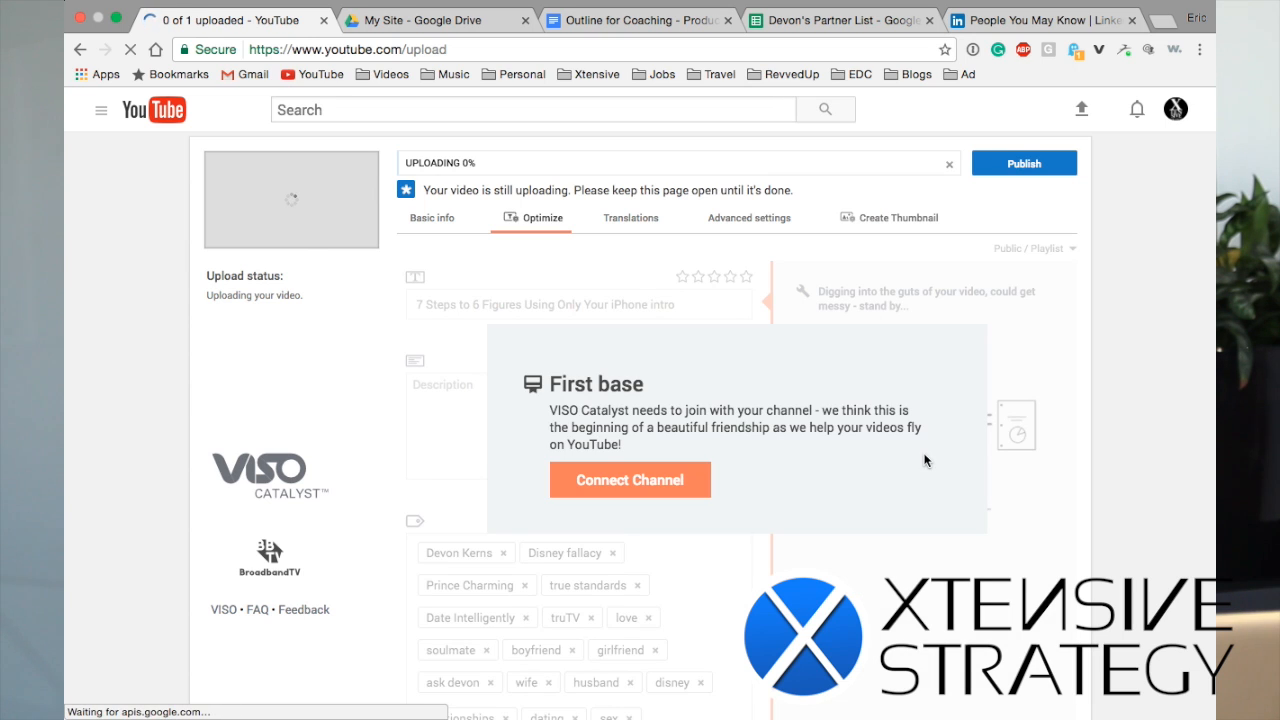
- Bring up the Basic info form of the uploading iPhone intro video and its playlist list
{"action": "left_click", "coordinate": [434, 218]}
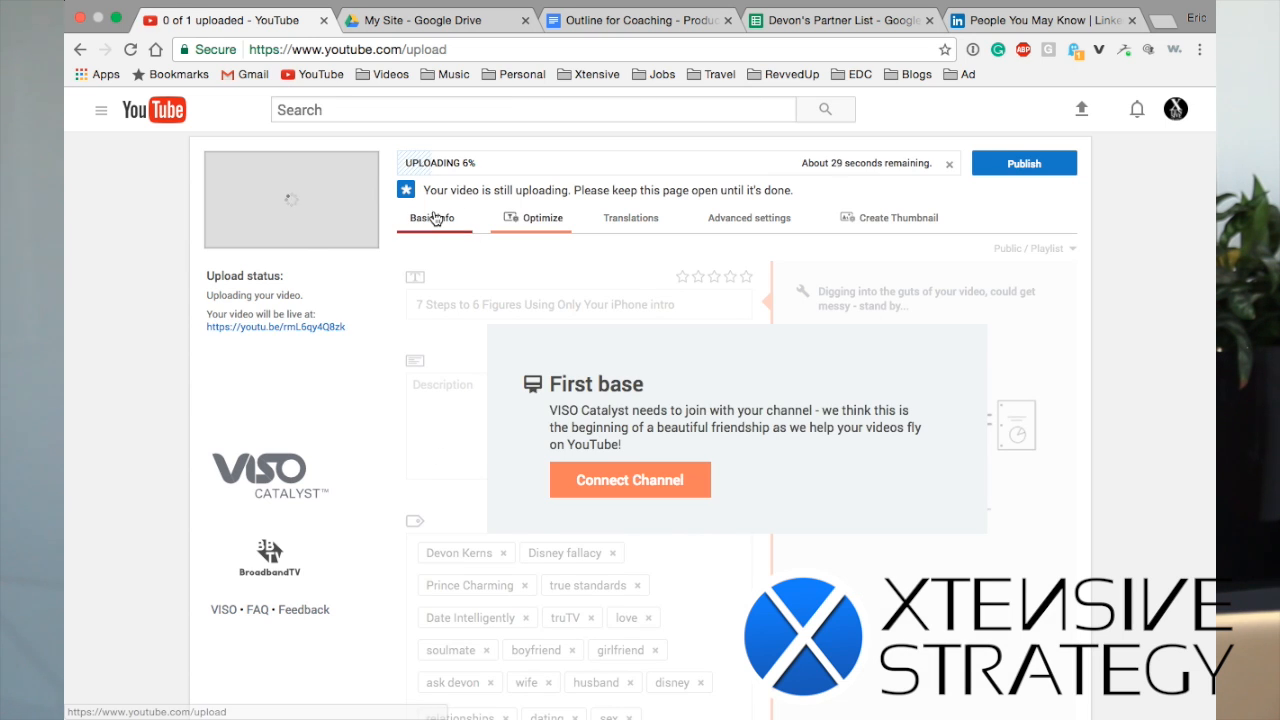
{"action": "left_click", "coordinate": [617, 333]}
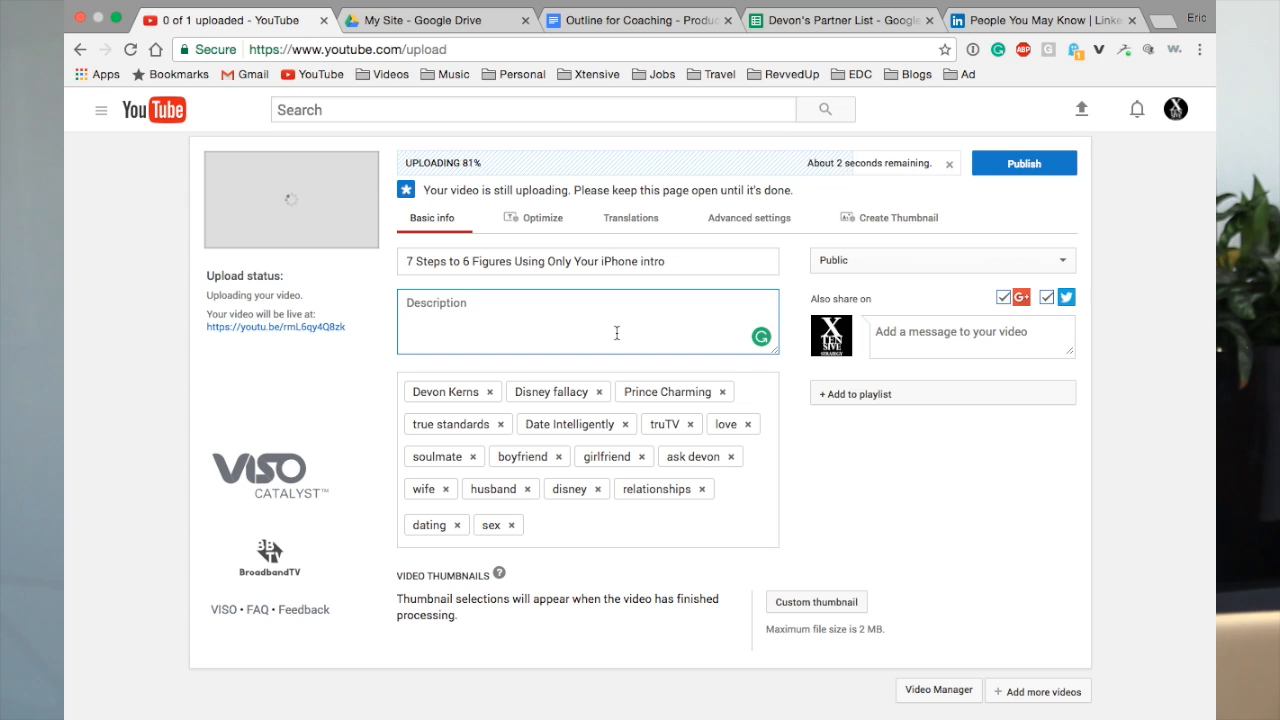
{"action": "left_click", "coordinate": [870, 404]}
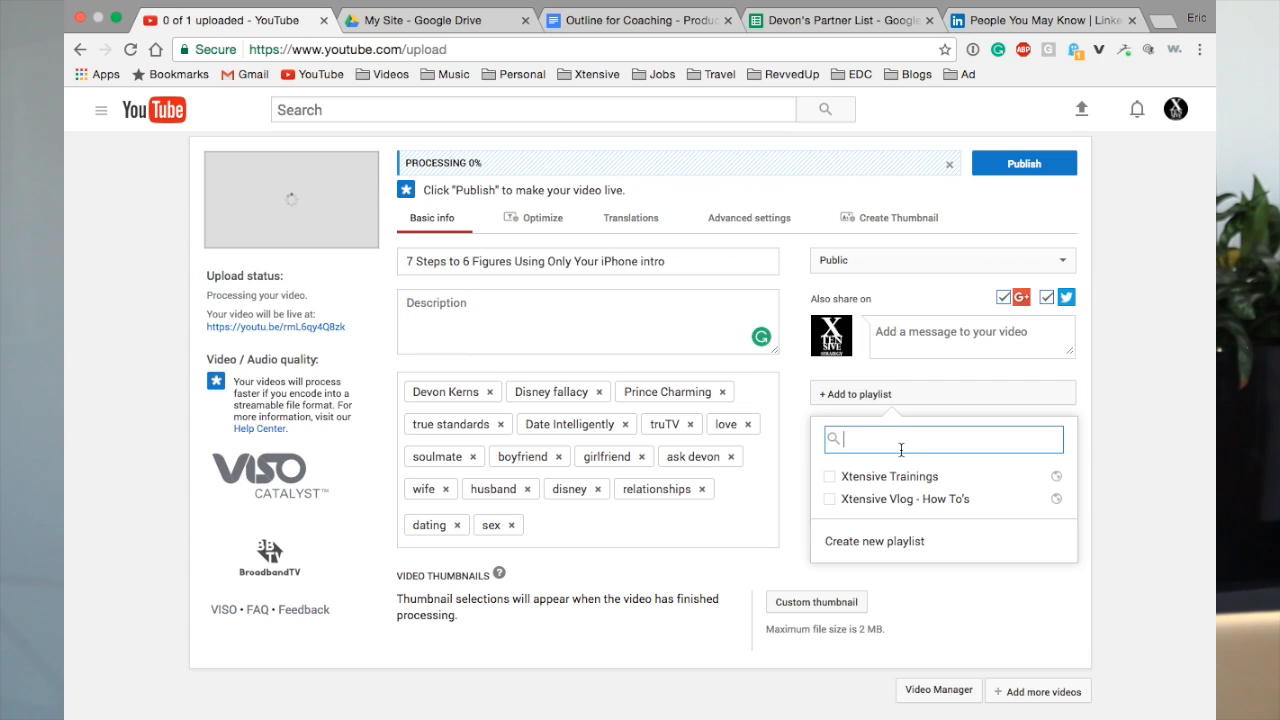
- Create a public playlist named '7 Steps to 6 Figures with an iPhone' and add the video
{"action": "type", "text": "7 Steps "}
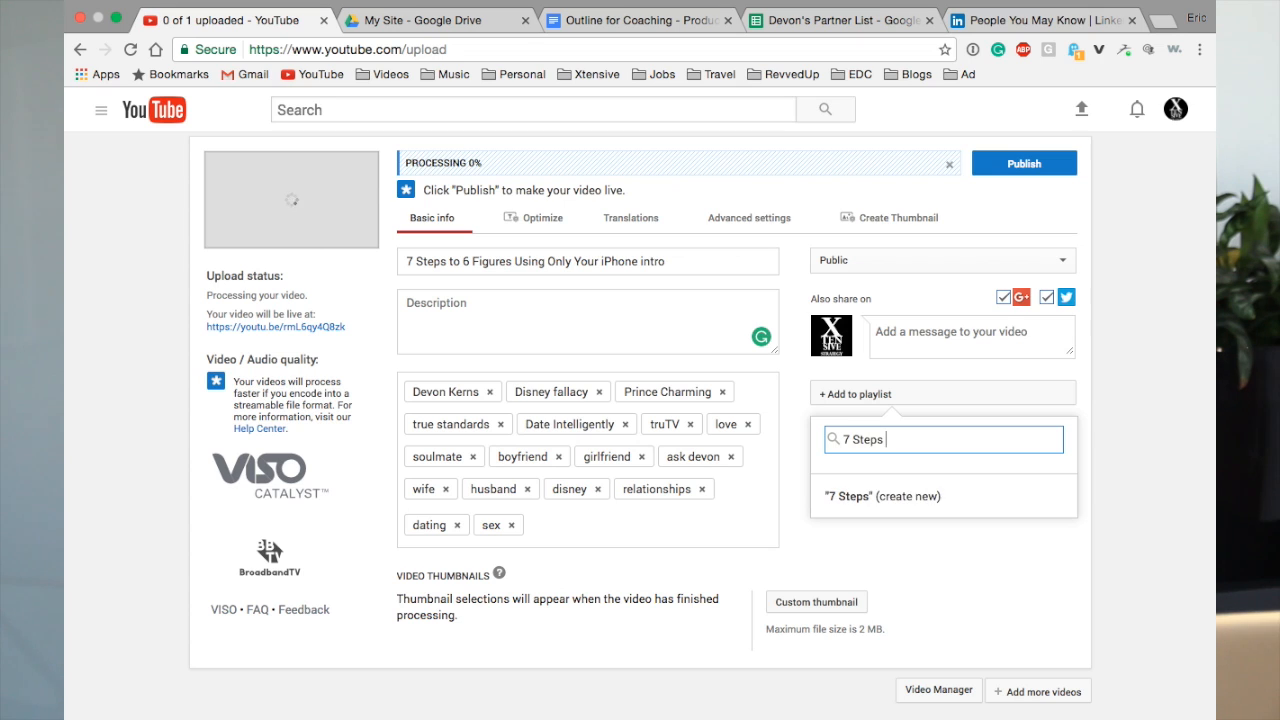
{"action": "type", "text": "to 6 Fi"}
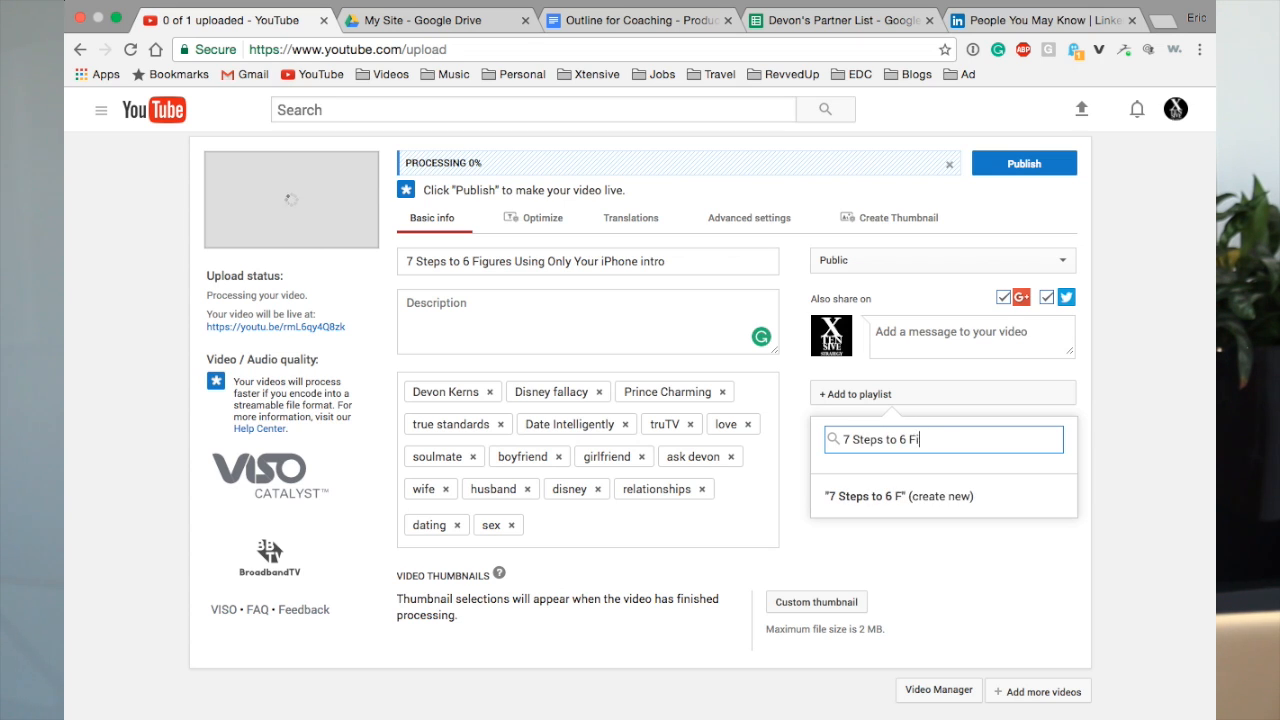
{"action": "type", "text": "gures with"}
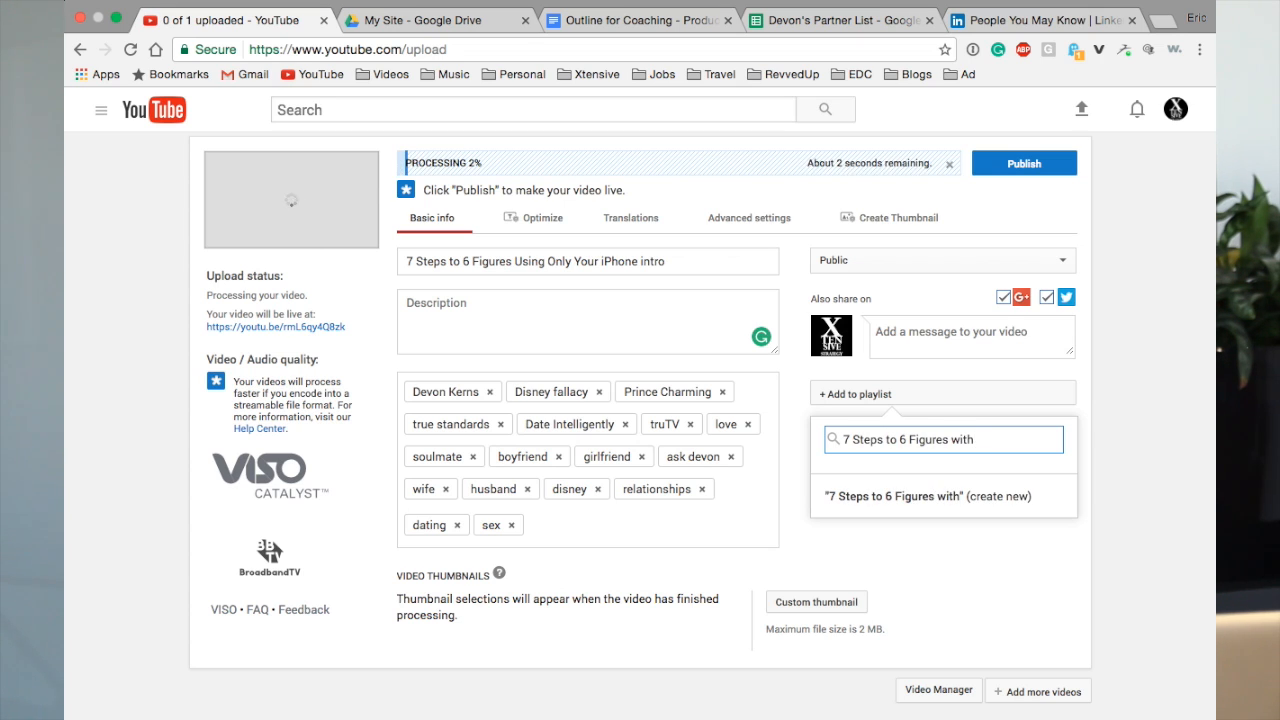
{"action": "type", "text": " an ip[ho"}
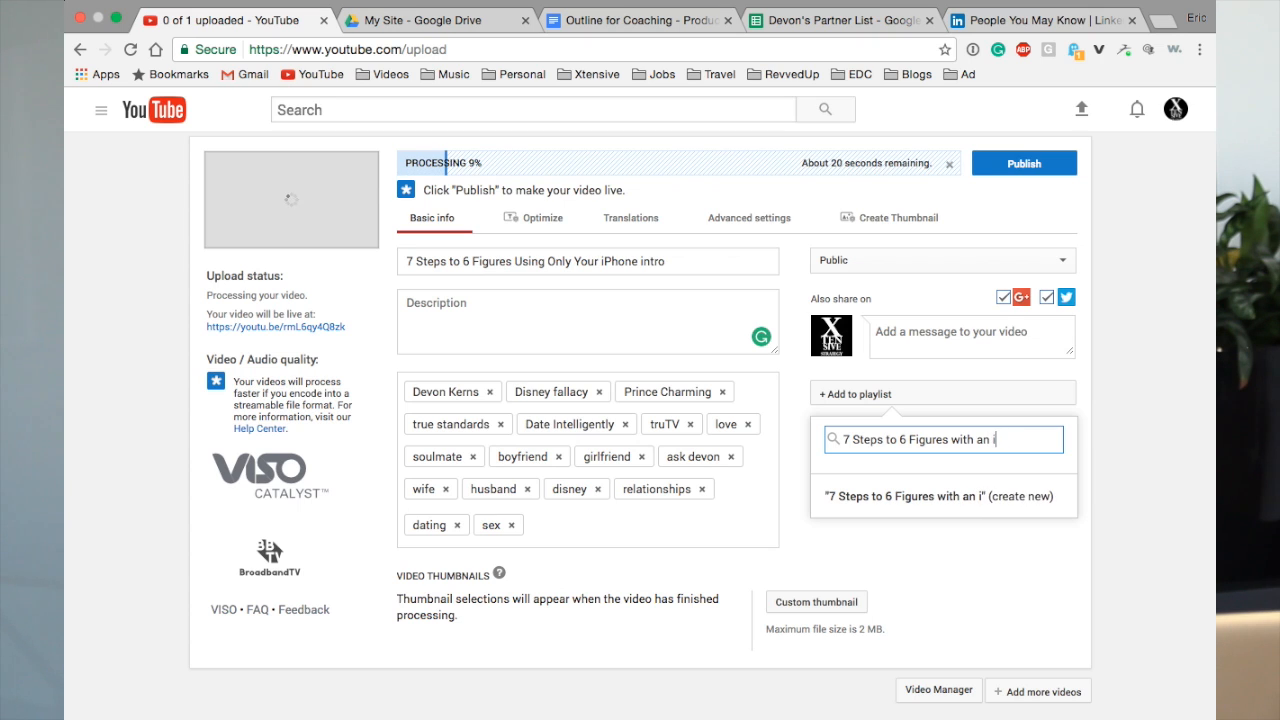
{"action": "key", "text": "BackSpace"}
{"action": "key", "text": "BackSpace"}
{"action": "key", "text": "BackSpace"}
{"action": "key", "text": "BackSpace"}
{"action": "type", "text": "Phone"}
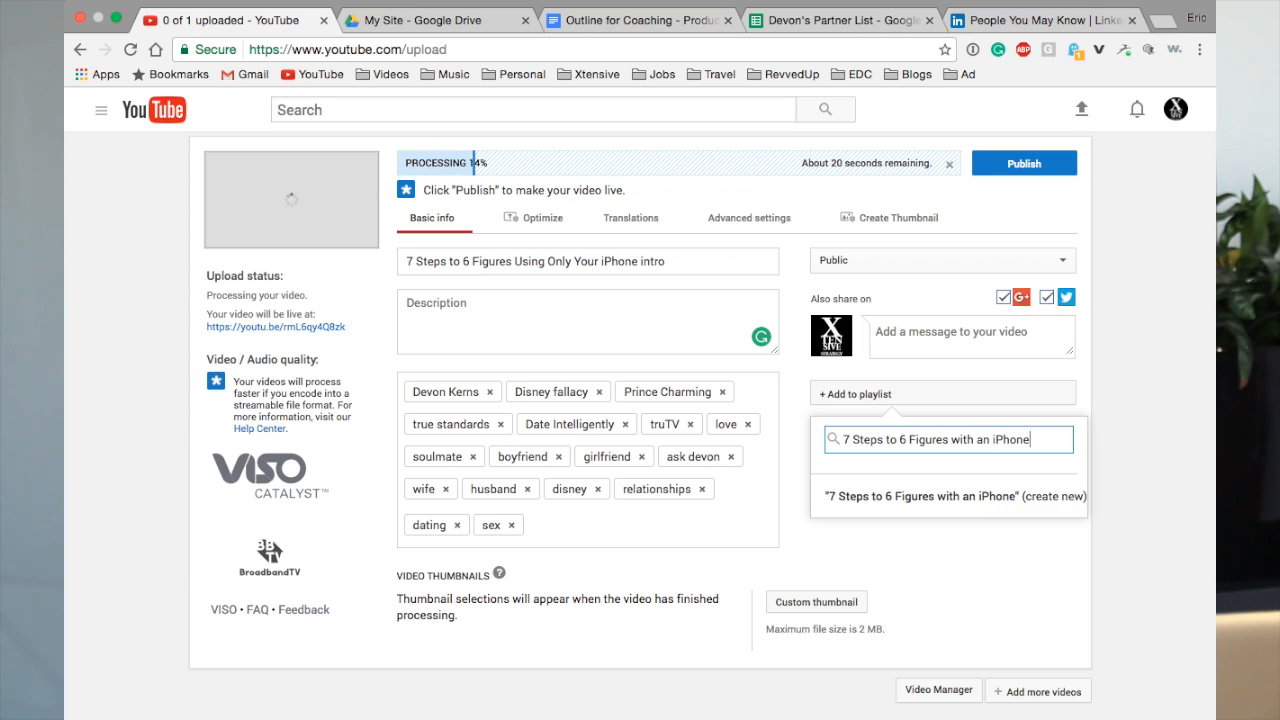
{"action": "key", "text": "Tab"}
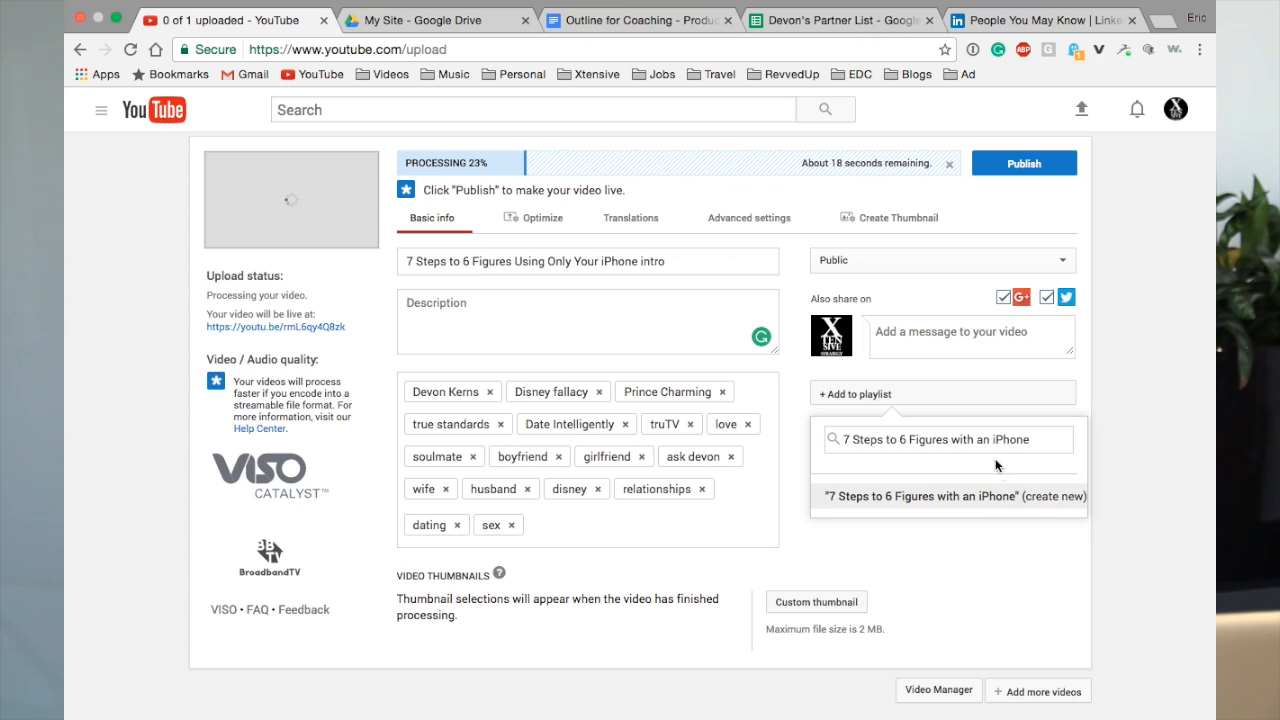
{"action": "left_click", "coordinate": [978, 496]}
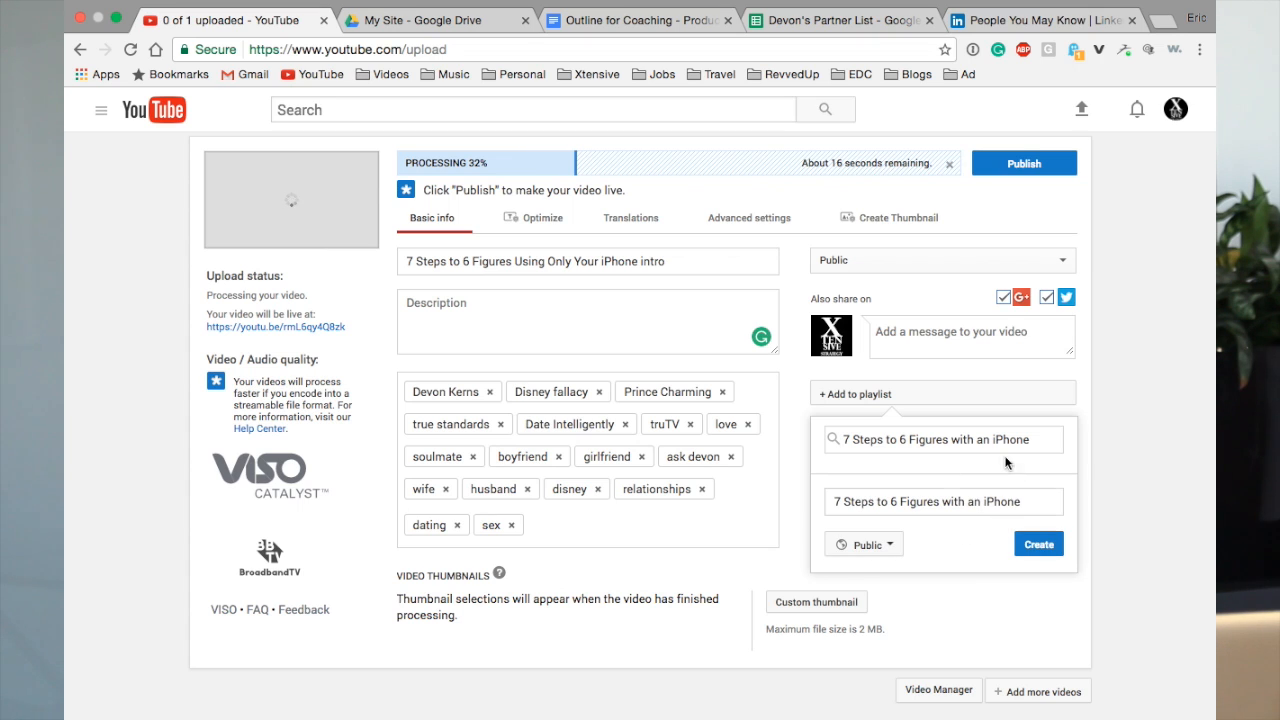
{"action": "left_click", "coordinate": [1038, 546]}
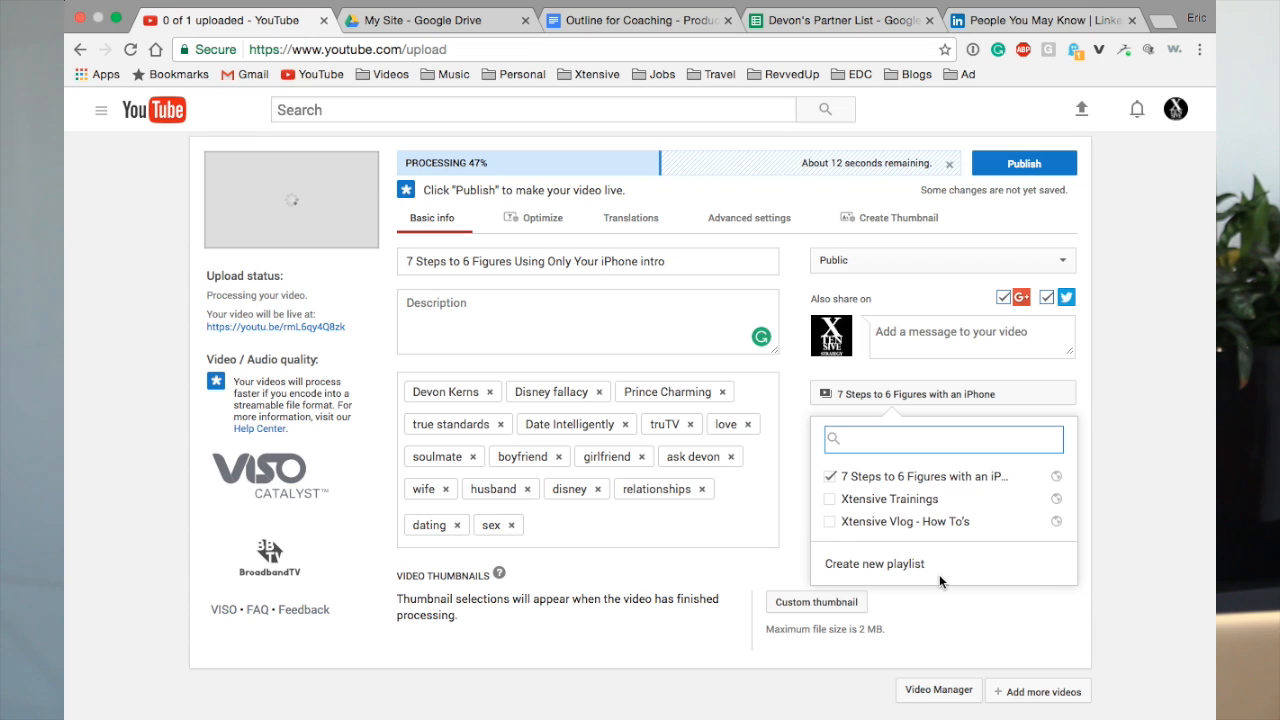
{"action": "left_click", "coordinate": [1017, 625]}
{"action": "left_click", "coordinate": [516, 319]}
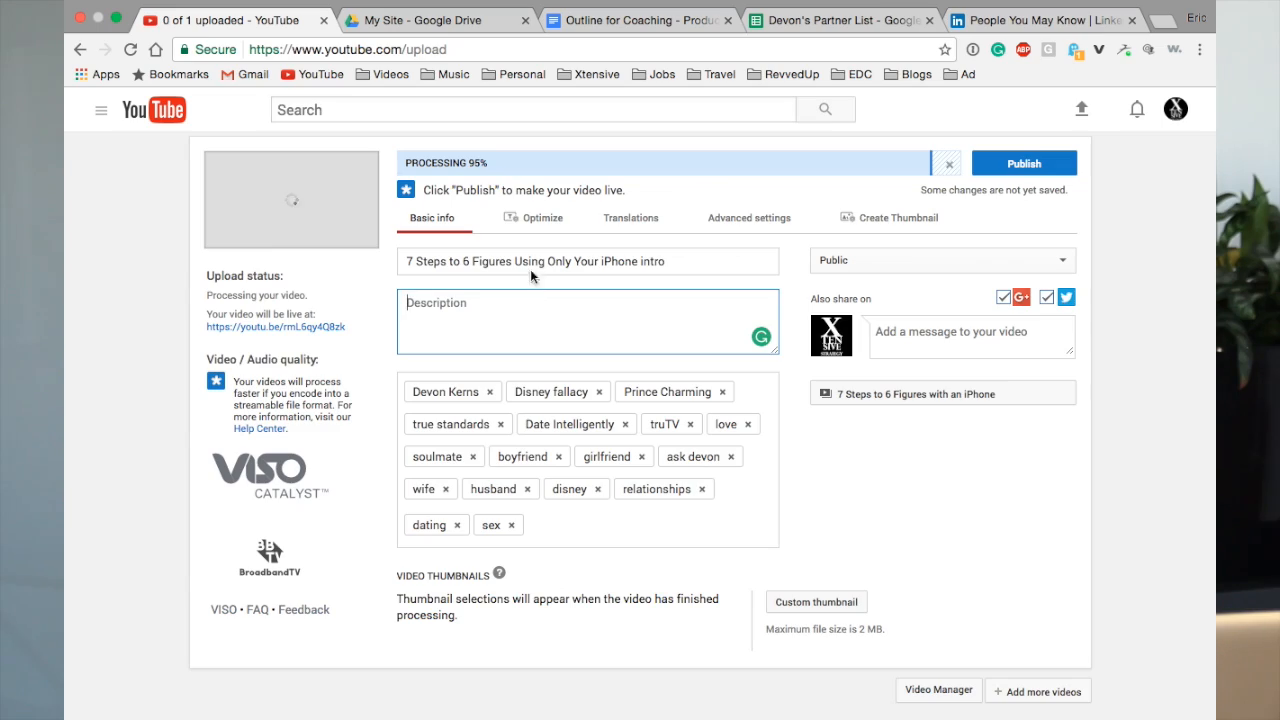
{"action": "triple_click", "coordinate": [525, 262]}
{"action": "key", "text": "ctrl+c"}
- Paste the title into the description, followed by 'video to how you can create a video program as a coach, author or public speaker.'
{"action": "left_click", "coordinate": [486, 306]}
{"action": "key", "text": "ctrl+v"}
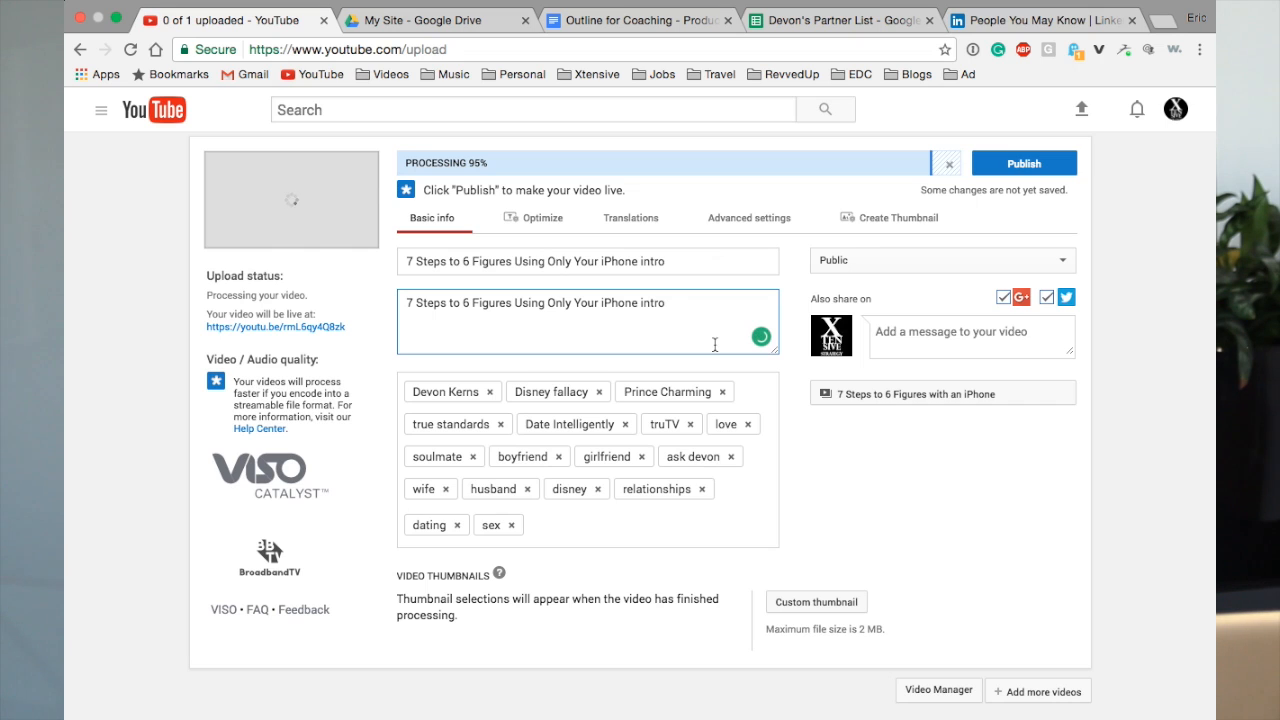
{"action": "type", "text": "video "}
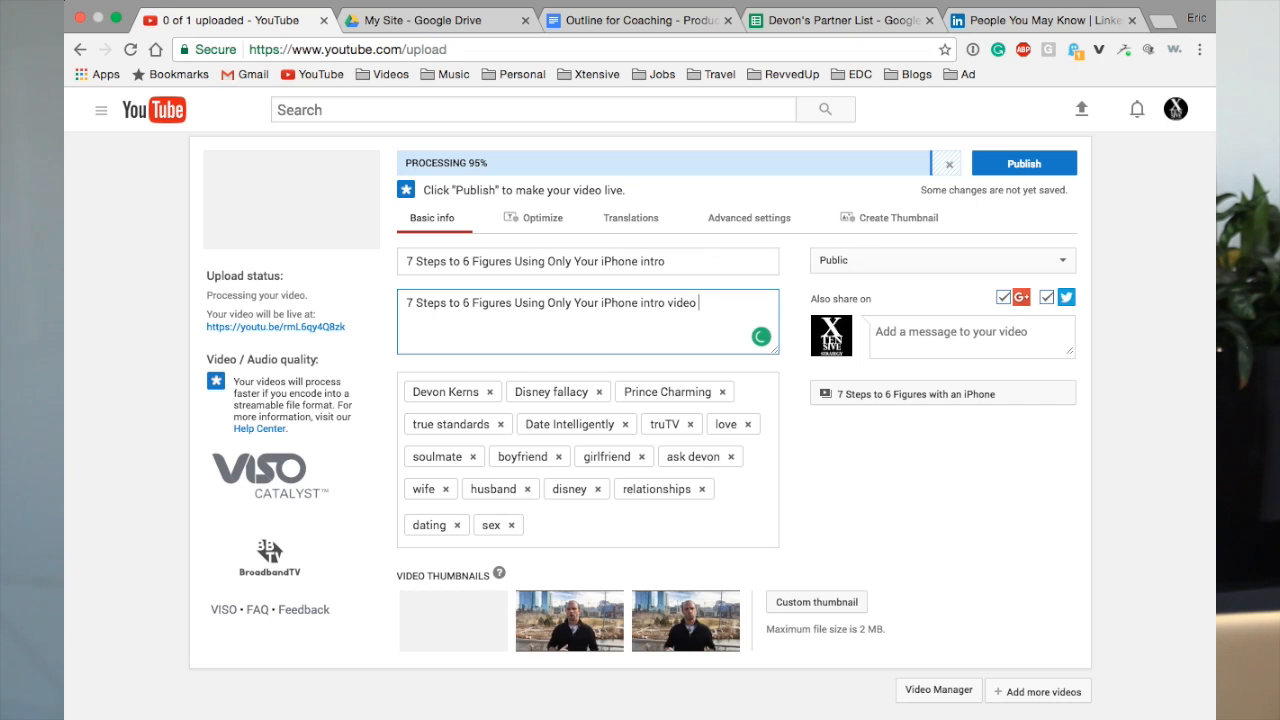
{"action": "type", "text": "to how "}
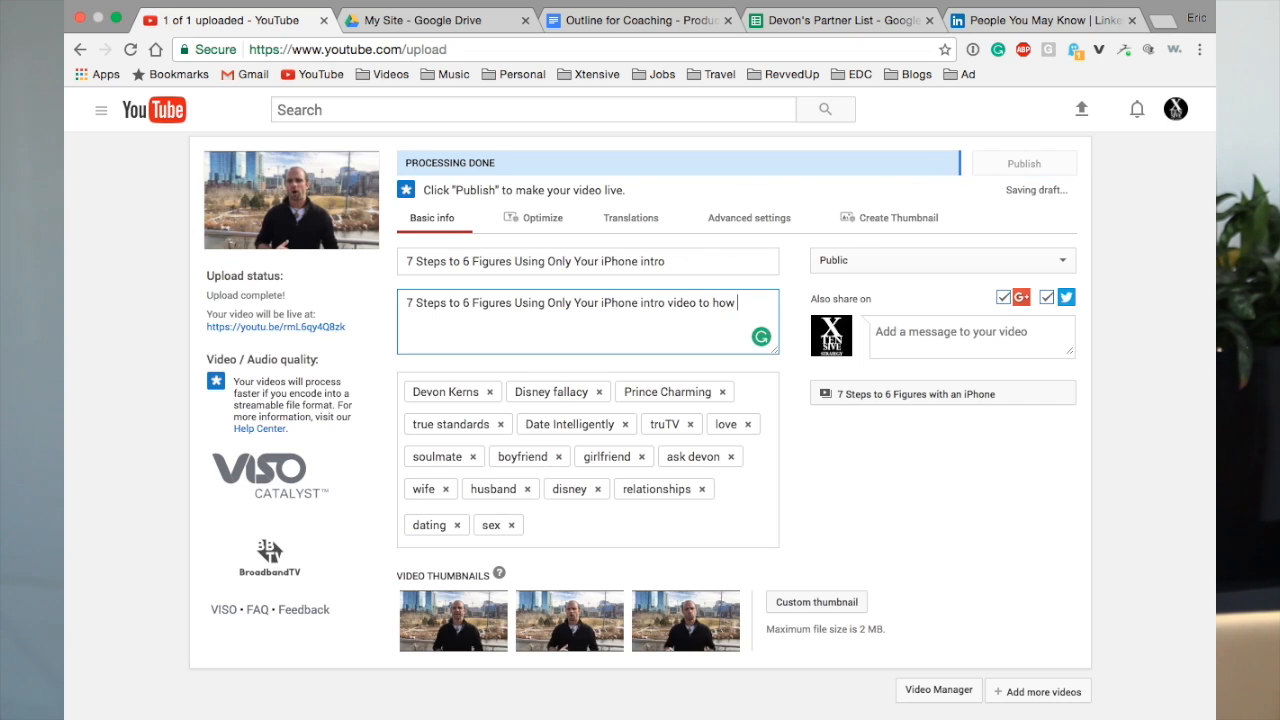
{"action": "type", "text": "you can create a video progr"}
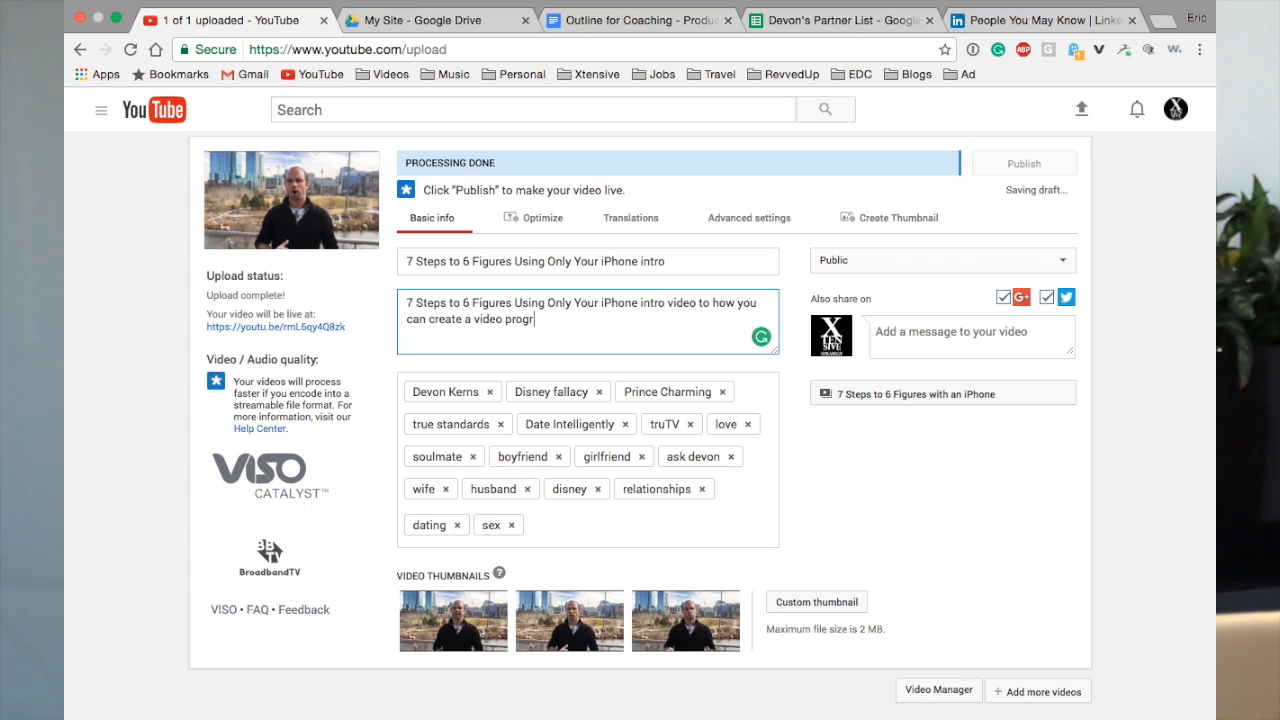
{"action": "type", "text": "am as a coach, author or publ"}
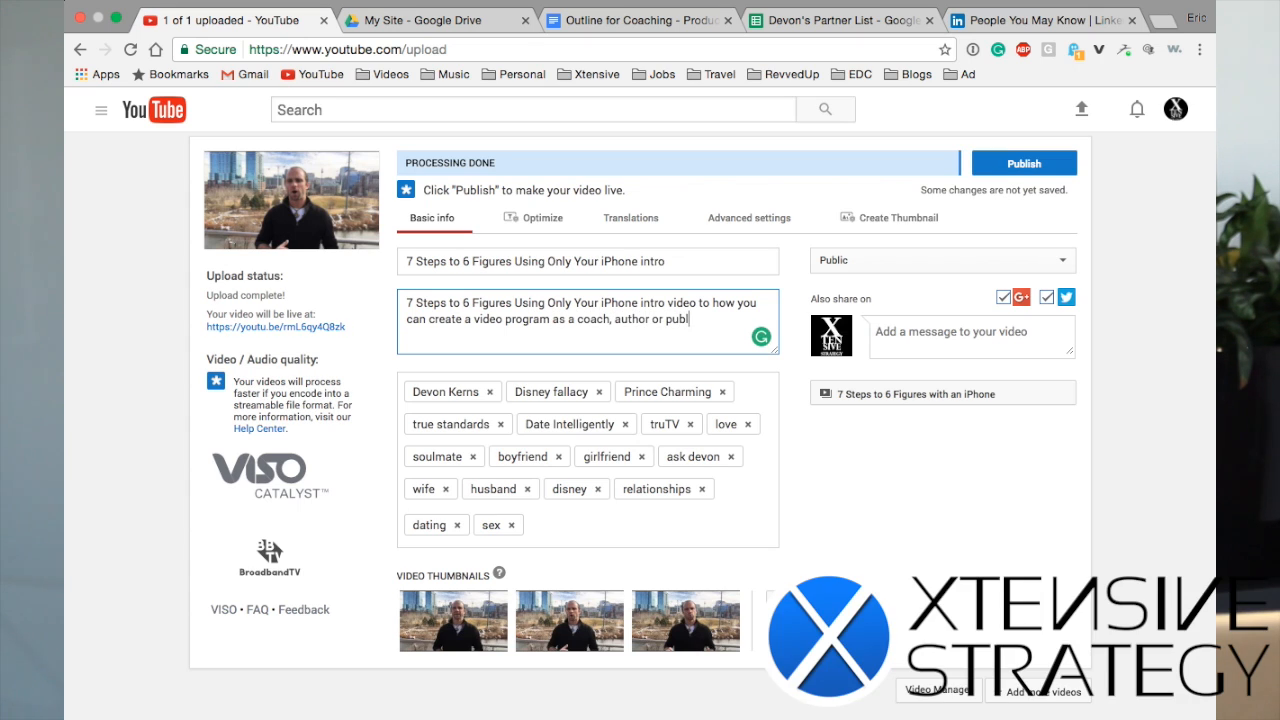
{"action": "type", "text": "ic speaker"}
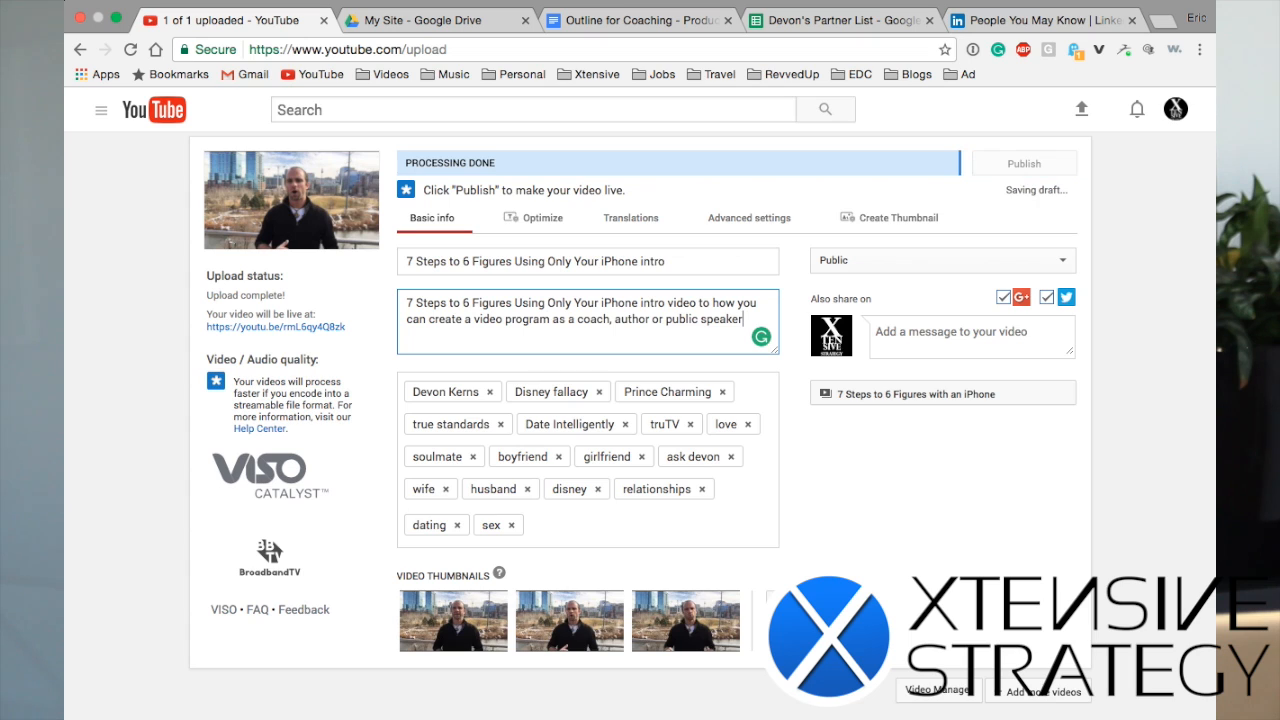
{"action": "type", "text": "."}
{"action": "key", "text": "Return"}
{"action": "key", "text": "Return"}
{"action": "type", "text": "brough"}
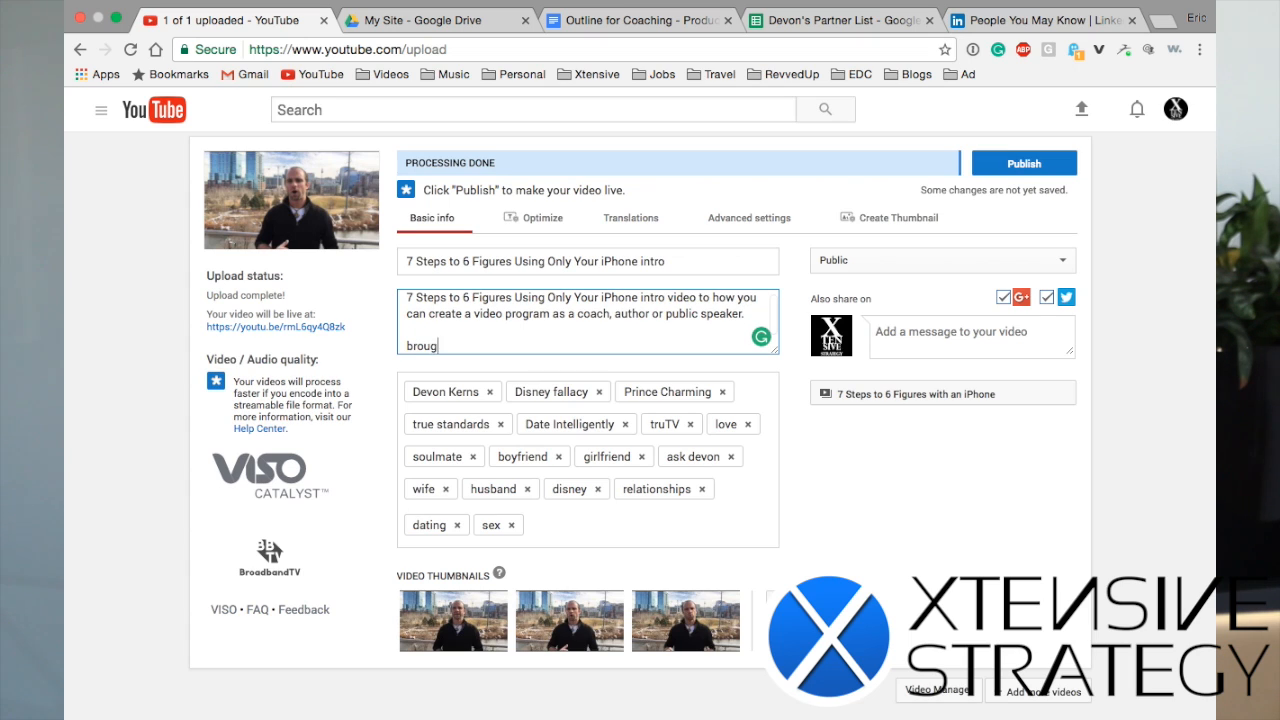
{"action": "key", "text": "BackSpace"}
{"action": "key", "text": "BackSpace"}
{"action": "key", "text": "BackSpace"}
{"action": "type", "text": "Brought to you by"}
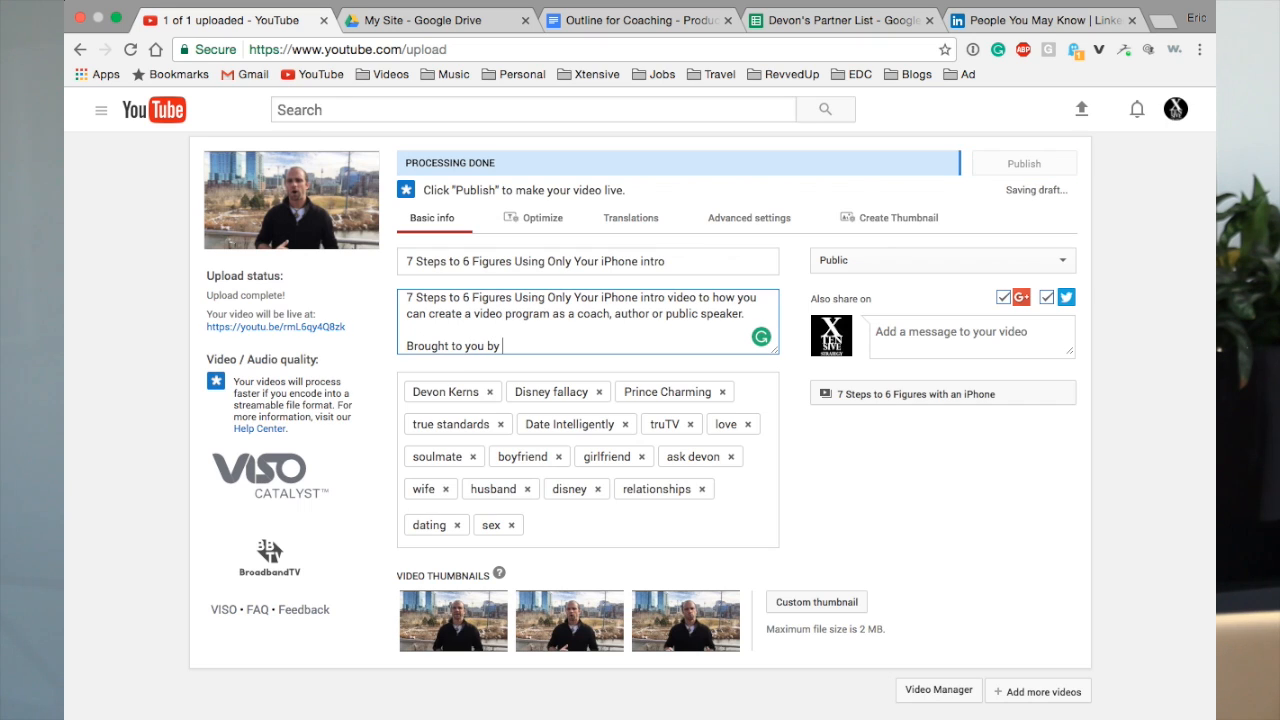
{"action": "type", "text": " Eric "}
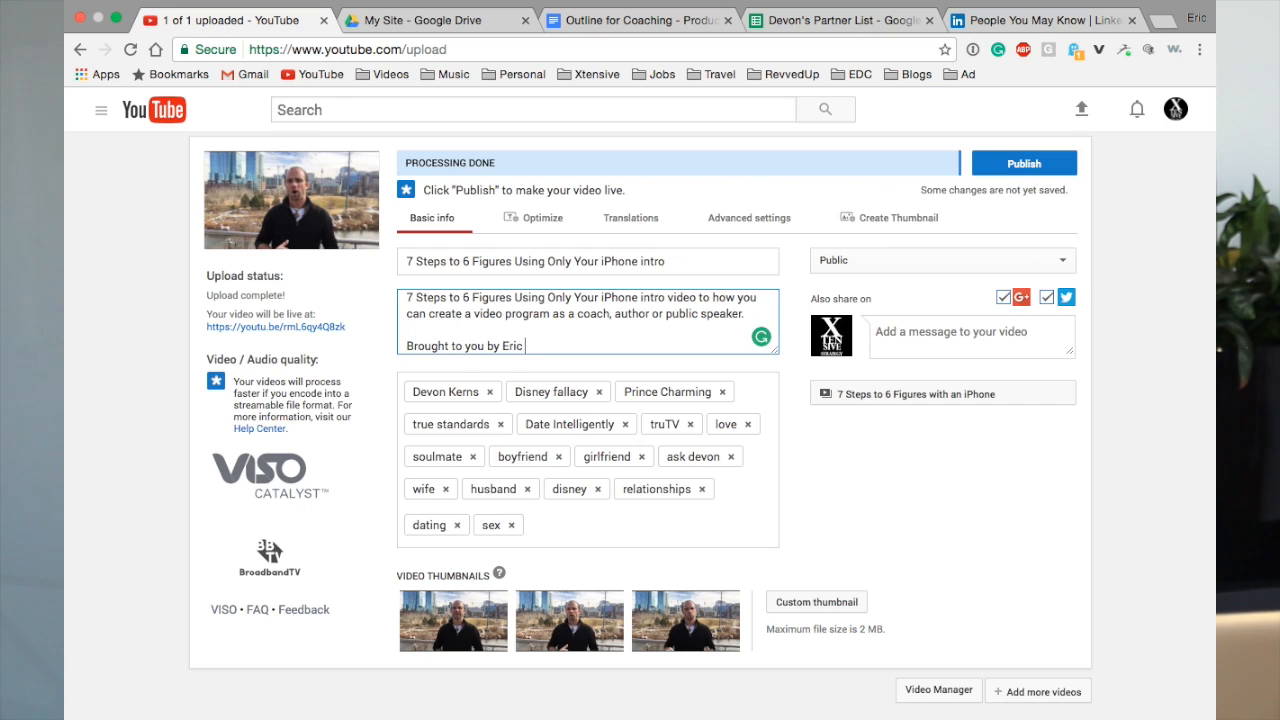
{"action": "type", "text": "Sutfin from Xtensive Strateg"}
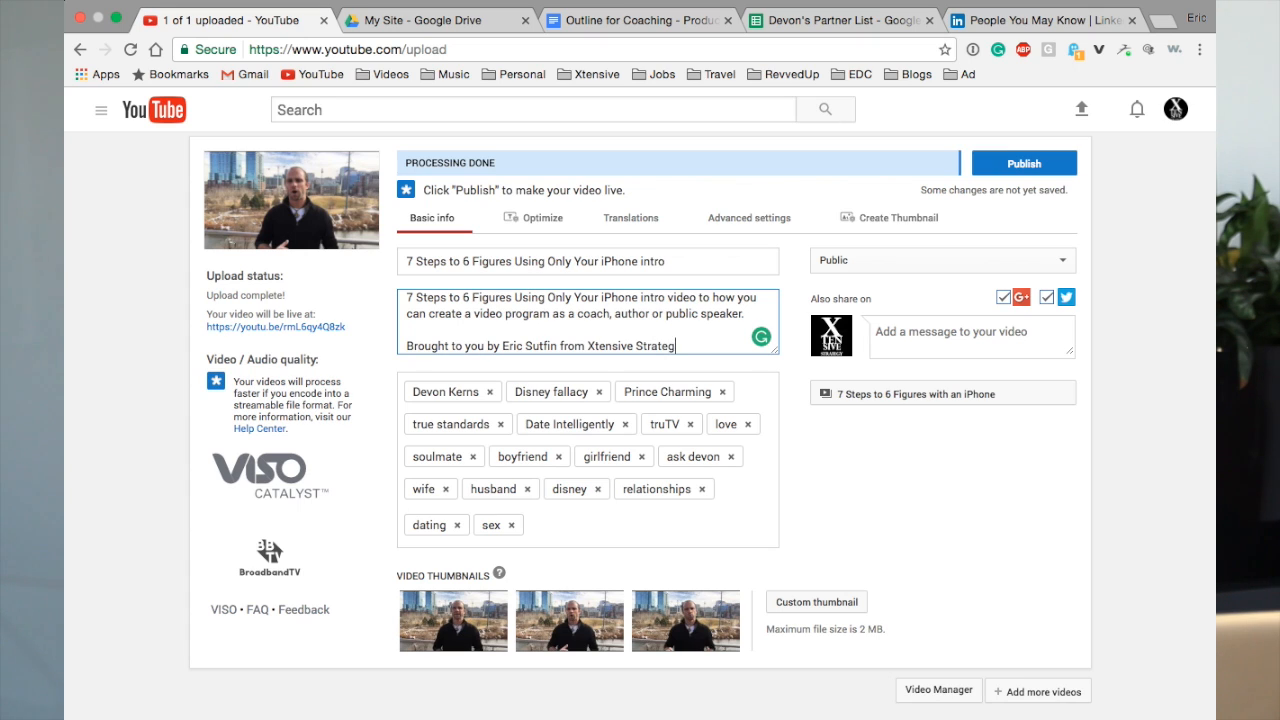
{"action": "type", "text": "y, view more at www.xtensivestrategy.com"}
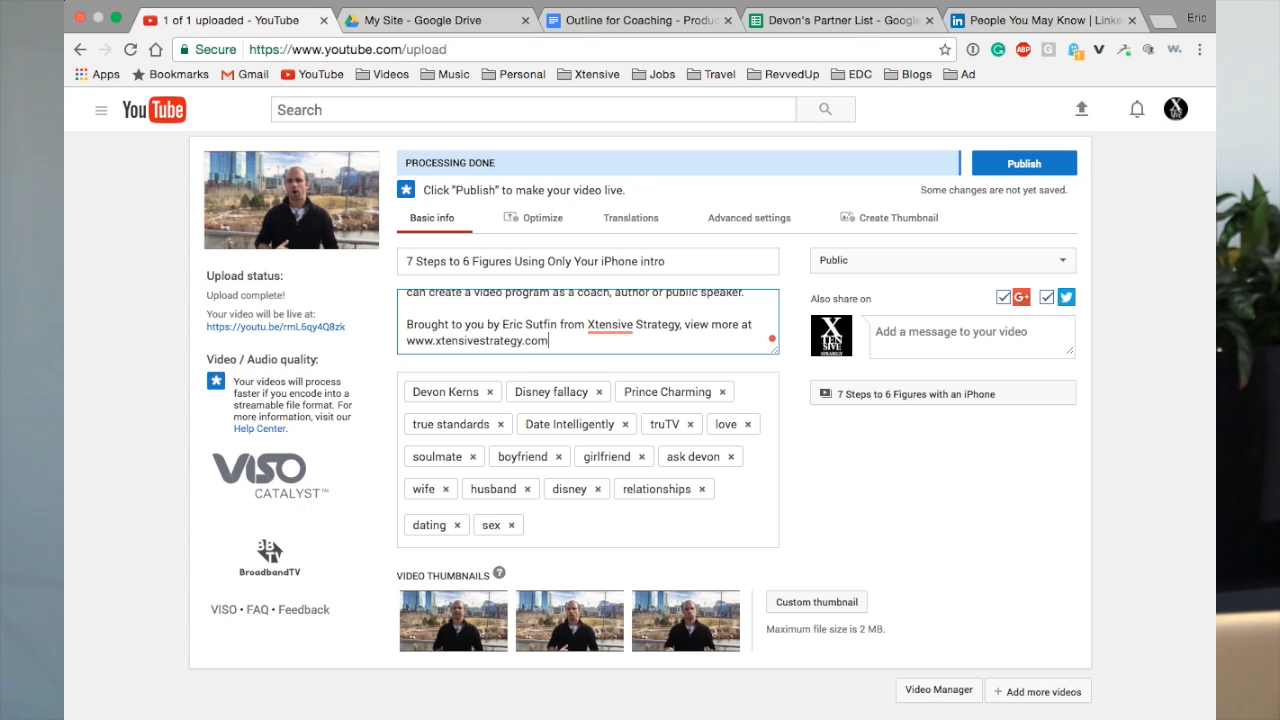
{"action": "key", "text": "Return"}
{"action": "key", "text": "Return"}
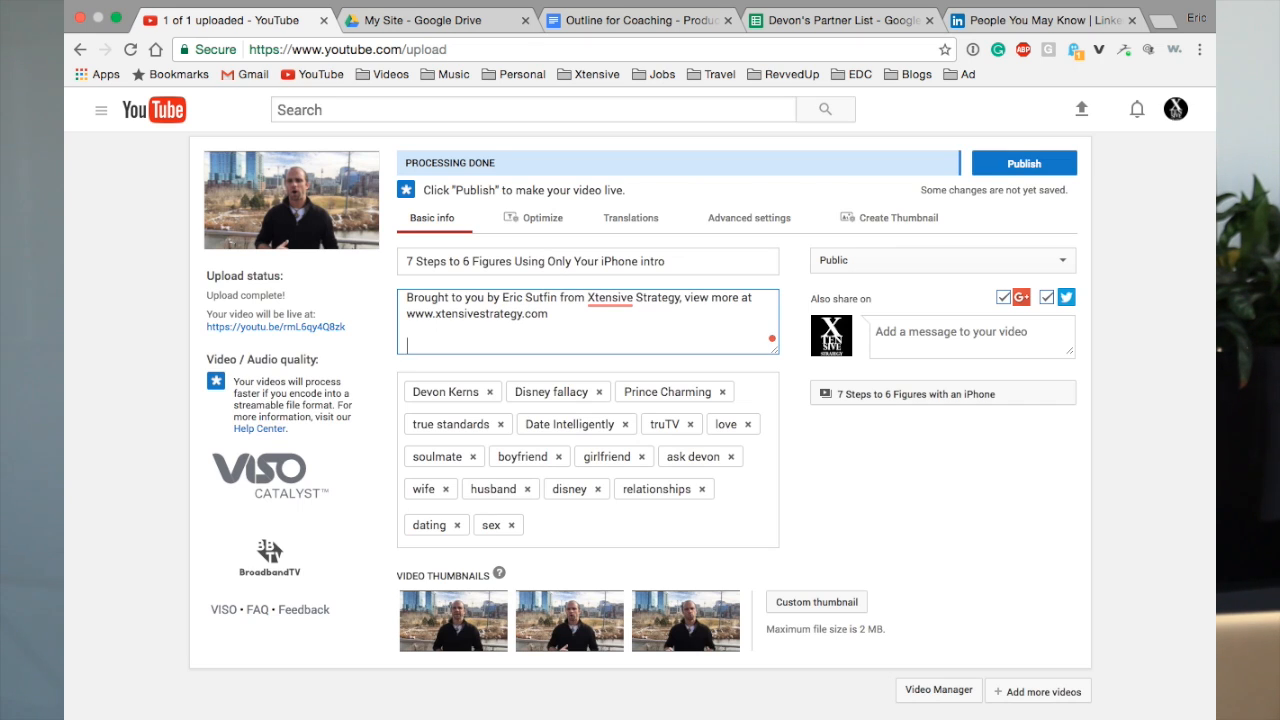
- Delete every old tag, from Prince Charming through love, and start new tags with coaches, authors, speakers
{"action": "left_click", "coordinate": [490, 394]}
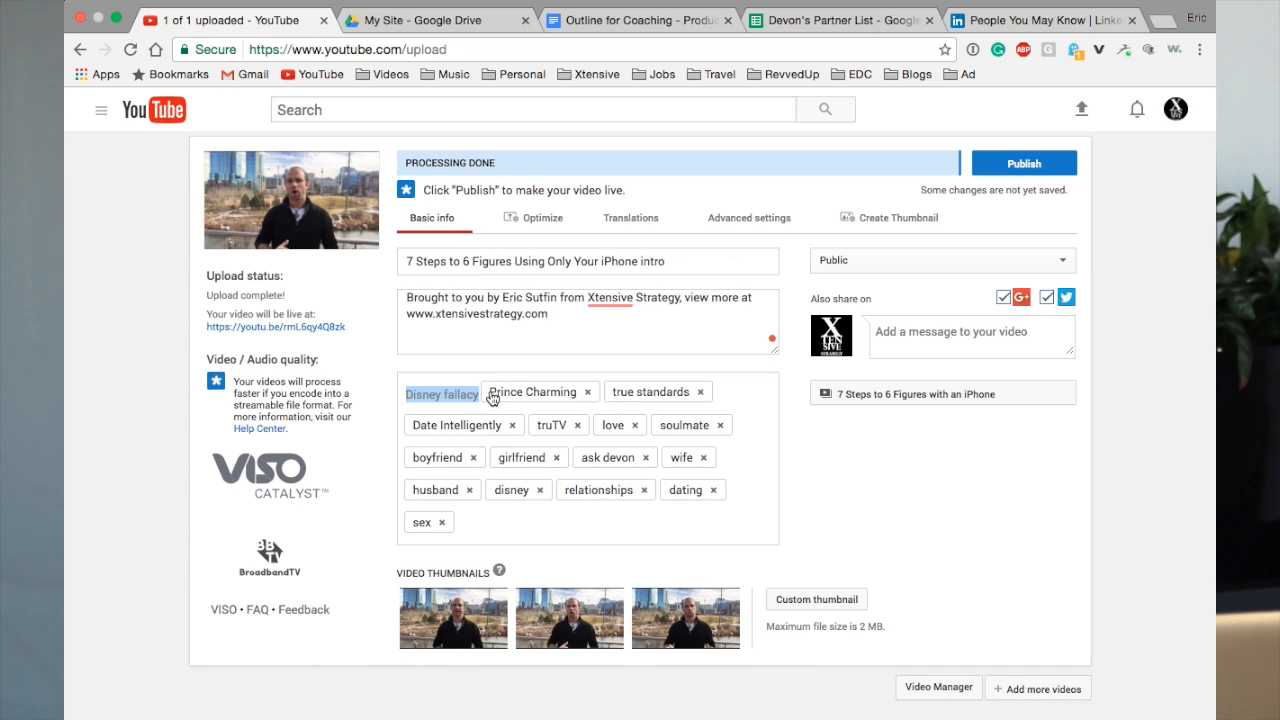
{"action": "key", "text": "Return"}
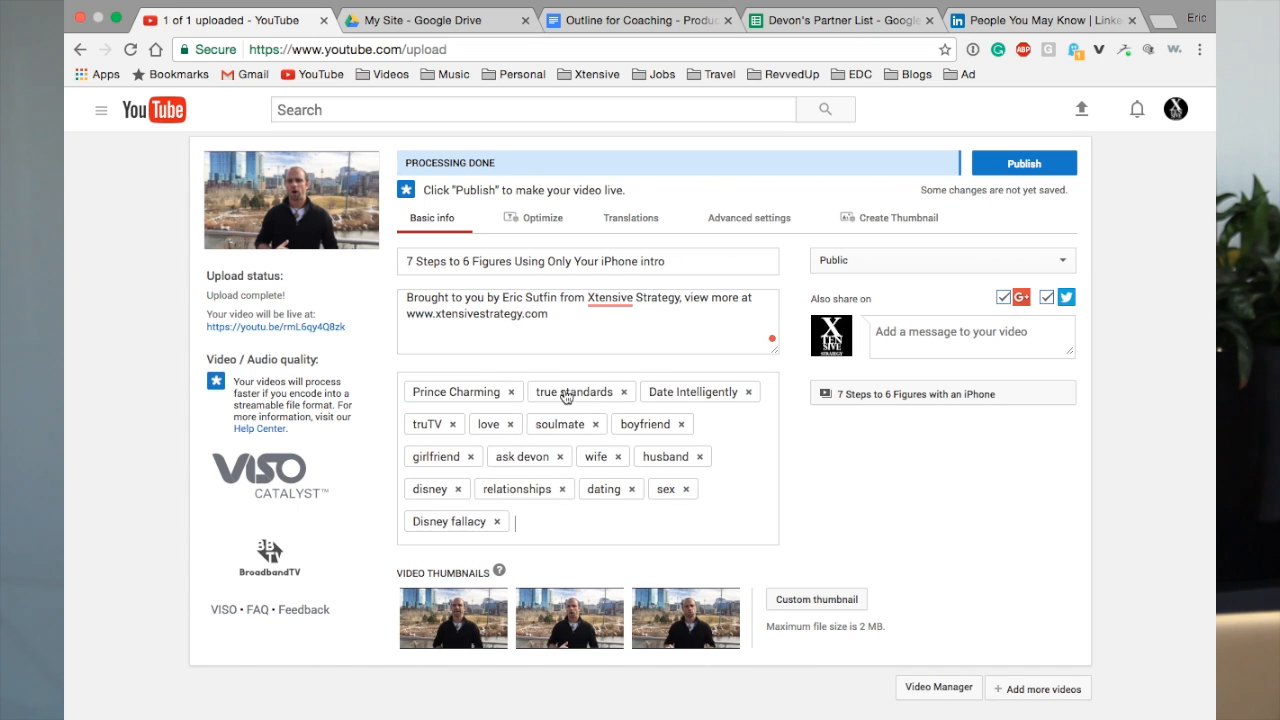
{"action": "left_click", "coordinate": [511, 393]}
{"action": "left_click", "coordinate": [501, 394]}
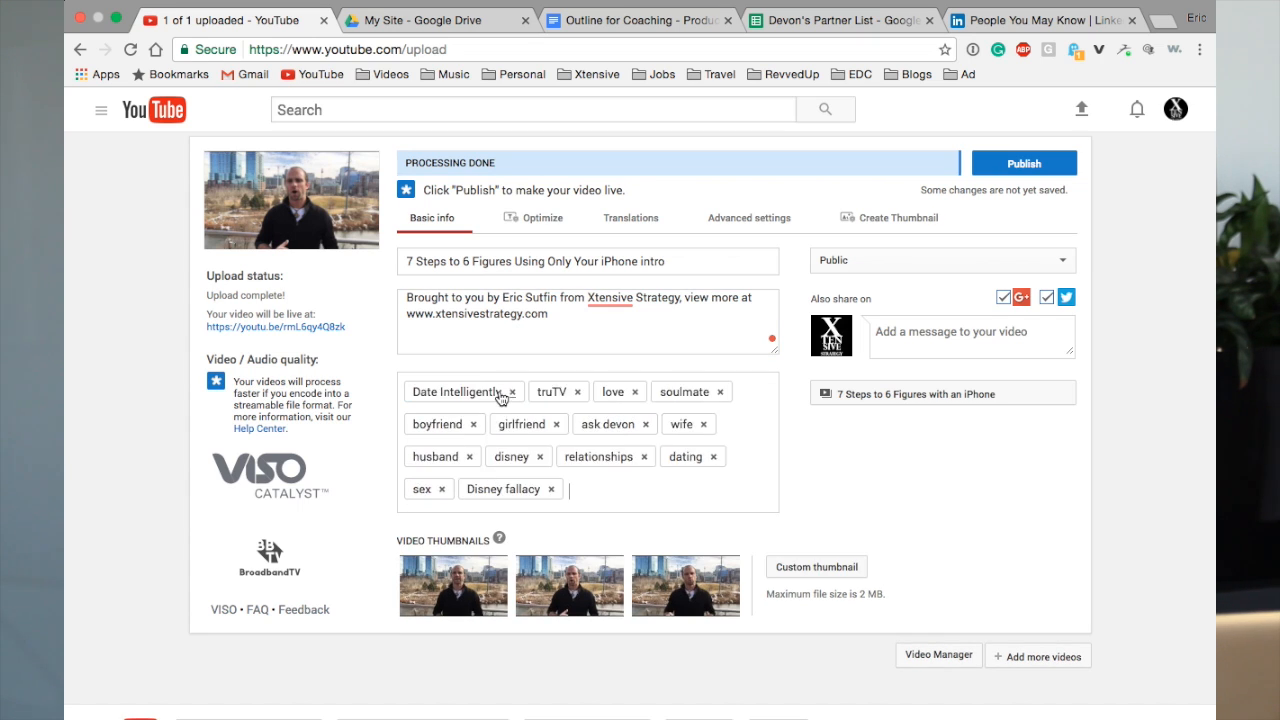
{"action": "left_click", "coordinate": [511, 392]}
{"action": "left_click", "coordinate": [515, 396]}
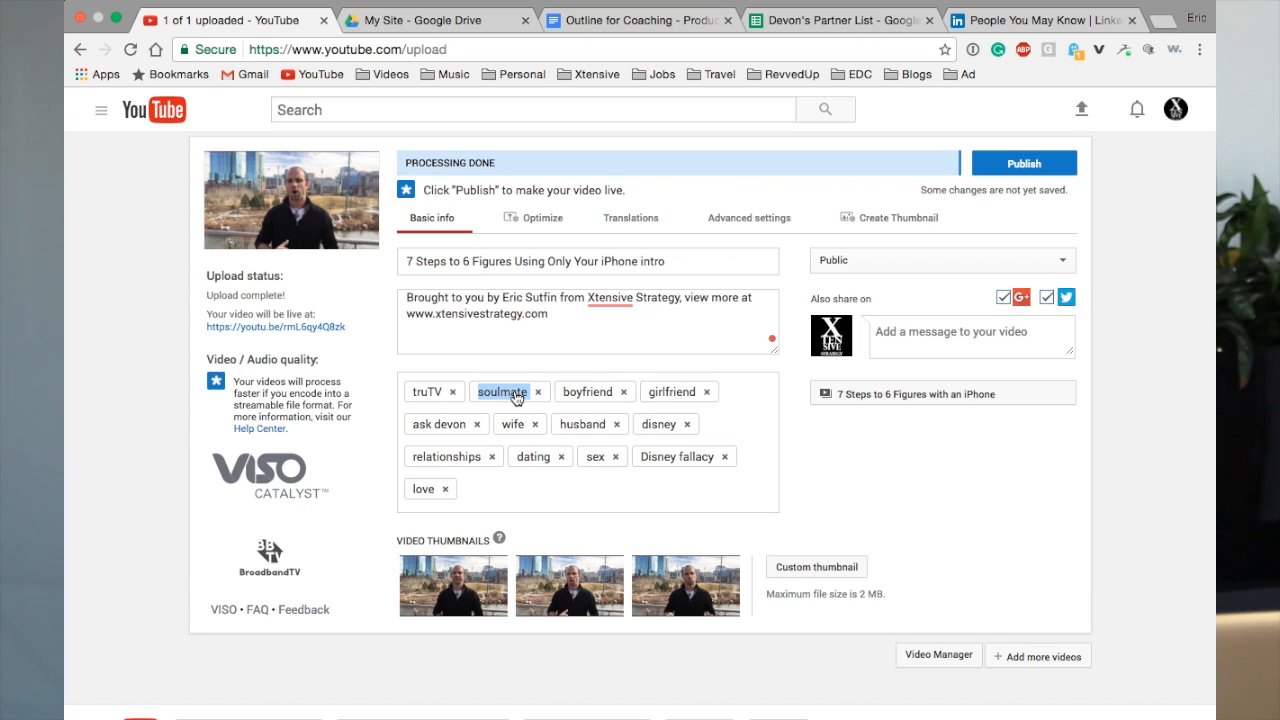
{"action": "left_click", "coordinate": [536, 393]}
{"action": "left_click", "coordinate": [537, 393]}
{"action": "left_click", "coordinate": [538, 394]}
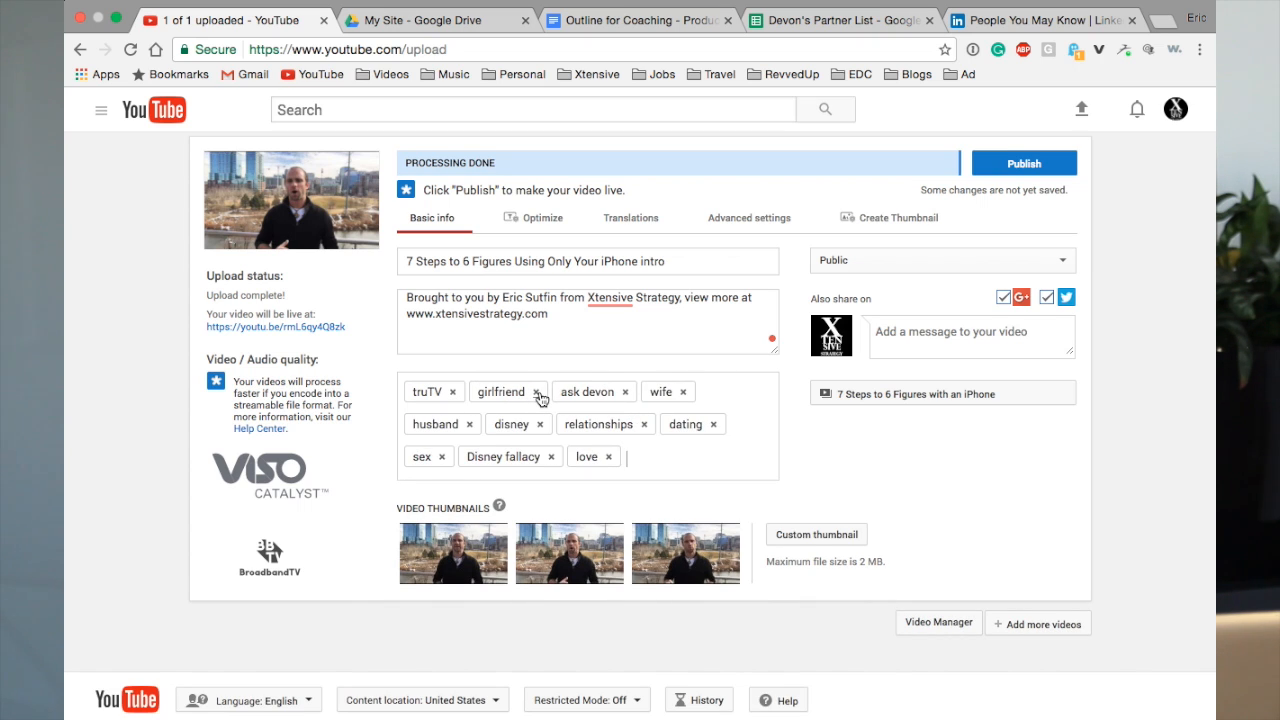
{"action": "left_click", "coordinate": [537, 393]}
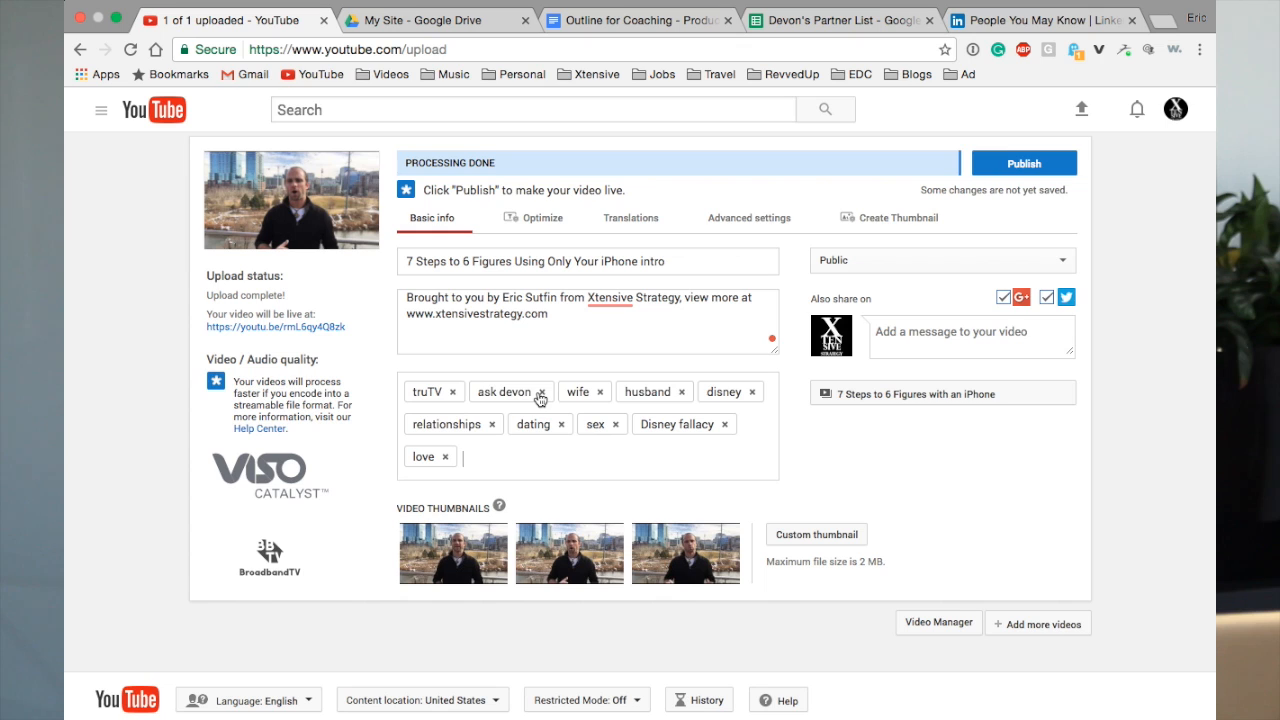
{"action": "left_click", "coordinate": [540, 393]}
{"action": "left_click", "coordinate": [514, 394]}
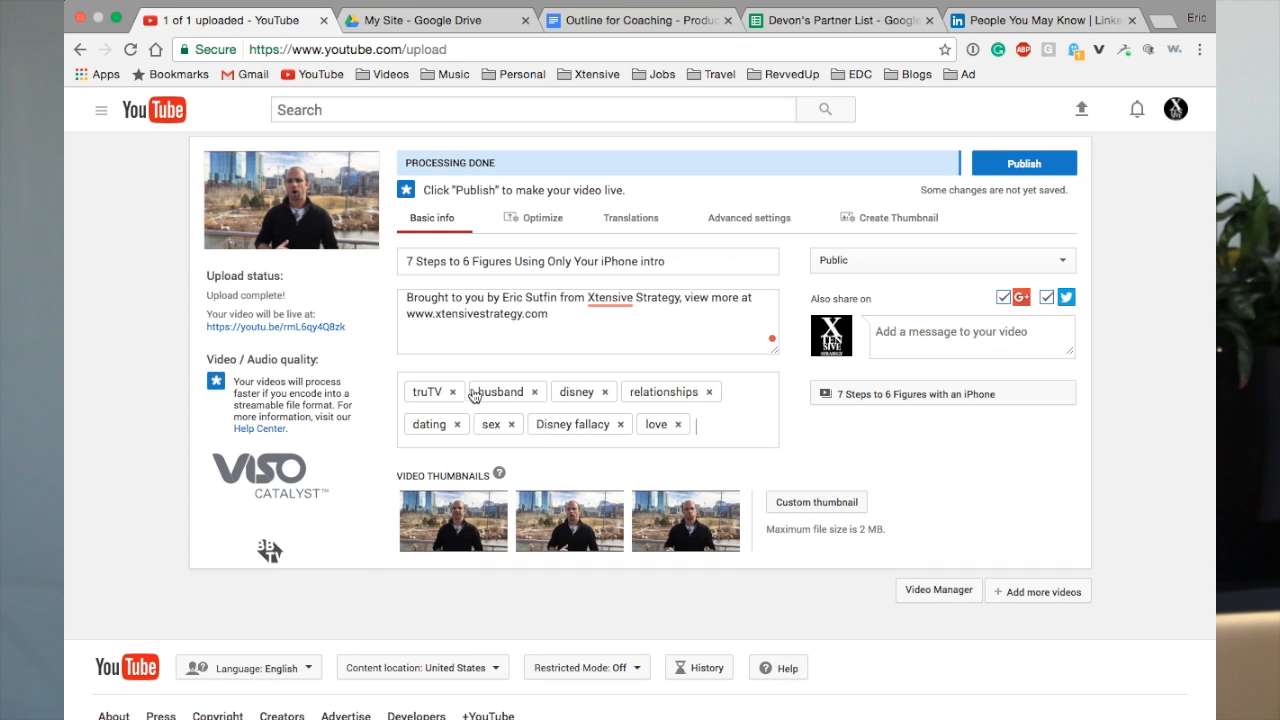
{"action": "left_click", "coordinate": [452, 392]}
{"action": "left_click", "coordinate": [468, 393]}
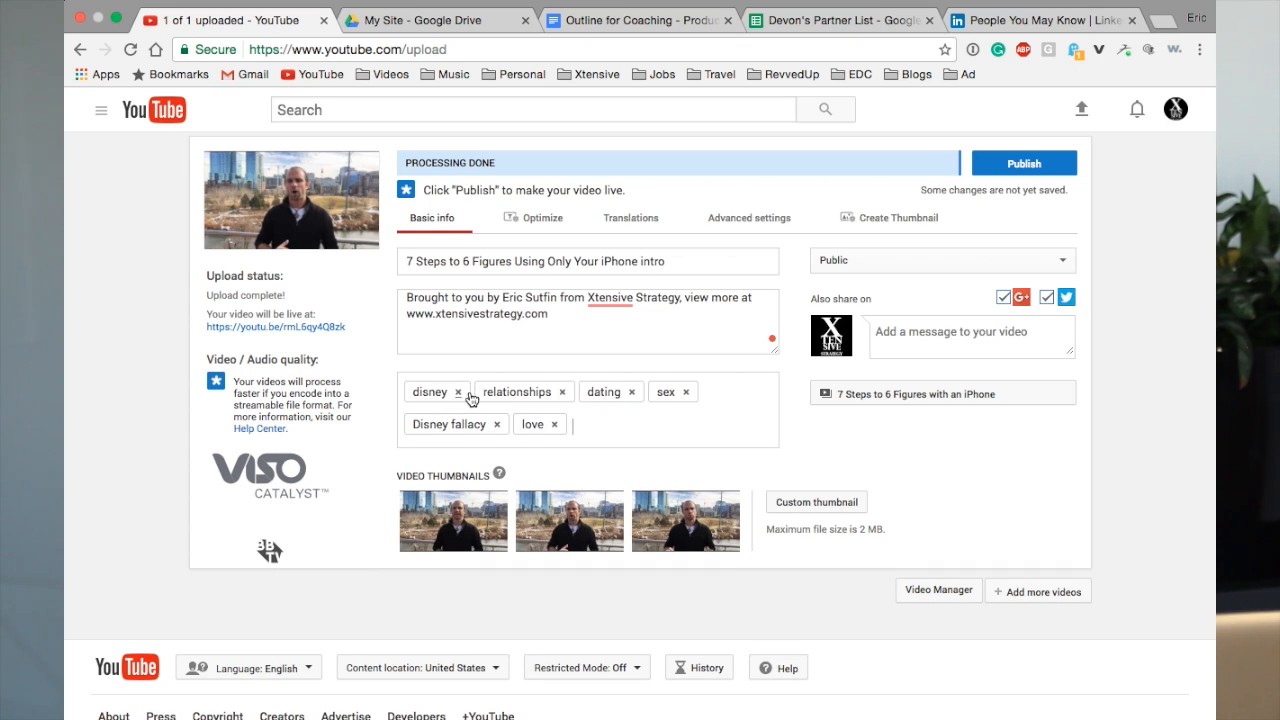
{"action": "left_click", "coordinate": [458, 393]}
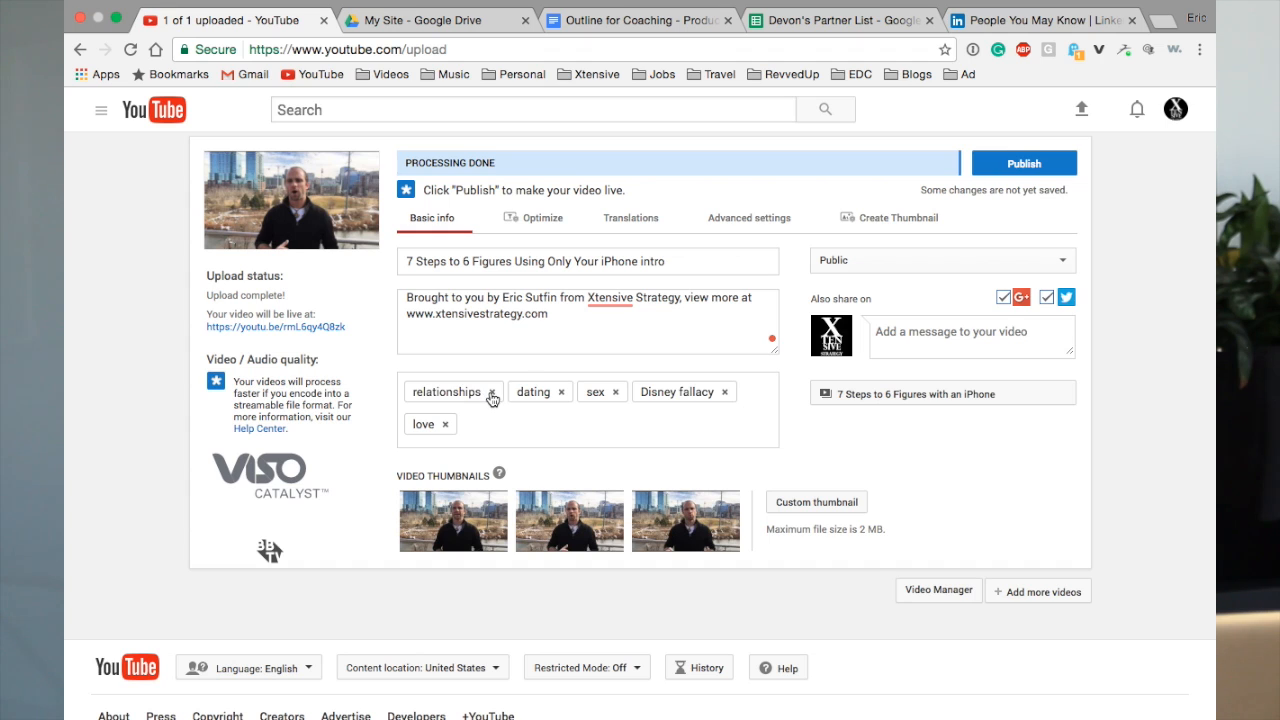
{"action": "left_click", "coordinate": [493, 393]}
{"action": "left_click", "coordinate": [457, 392]}
{"action": "left_click", "coordinate": [449, 393]}
{"action": "left_click", "coordinate": [496, 392]}
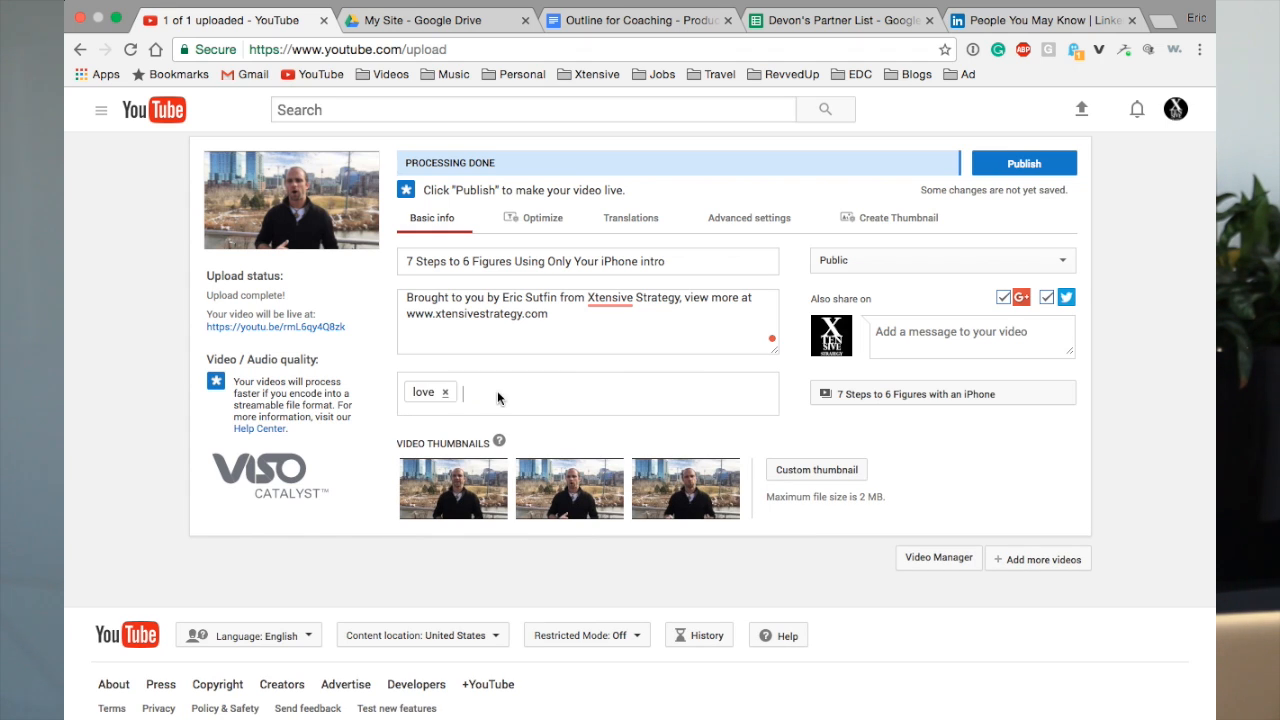
{"action": "left_click", "coordinate": [446, 394]}
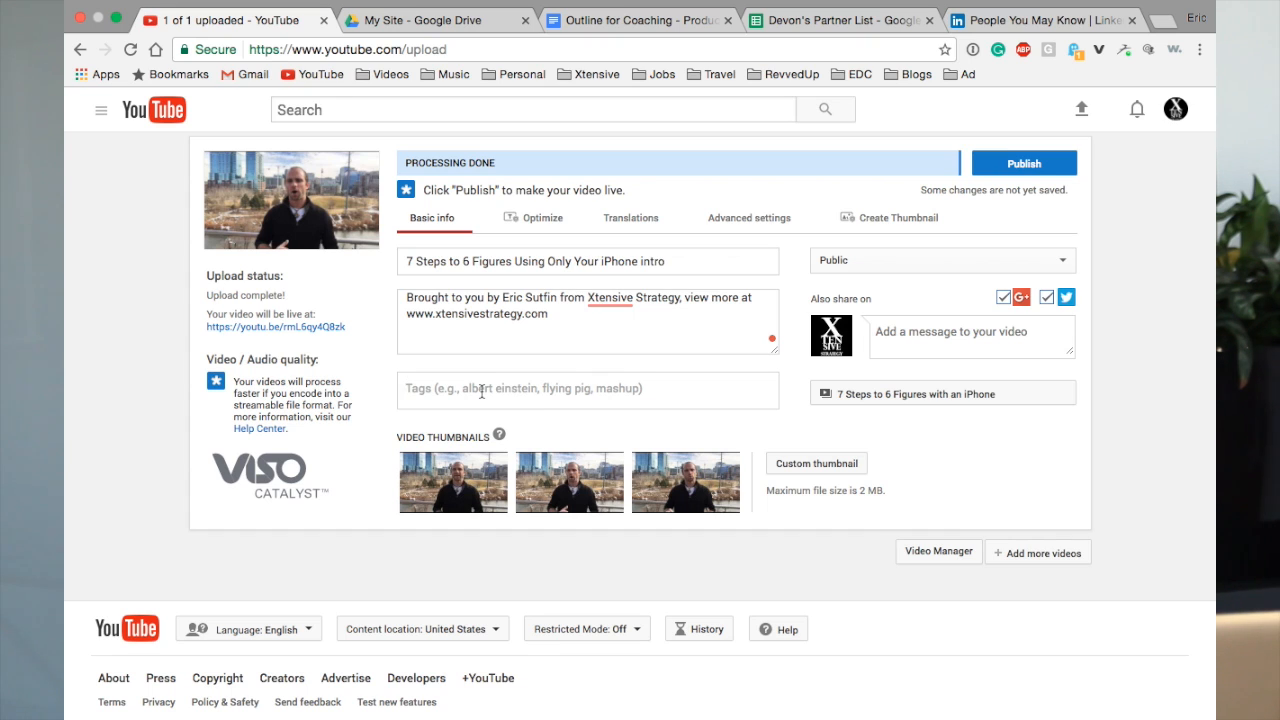
{"action": "type", "text": "coaches,author"}
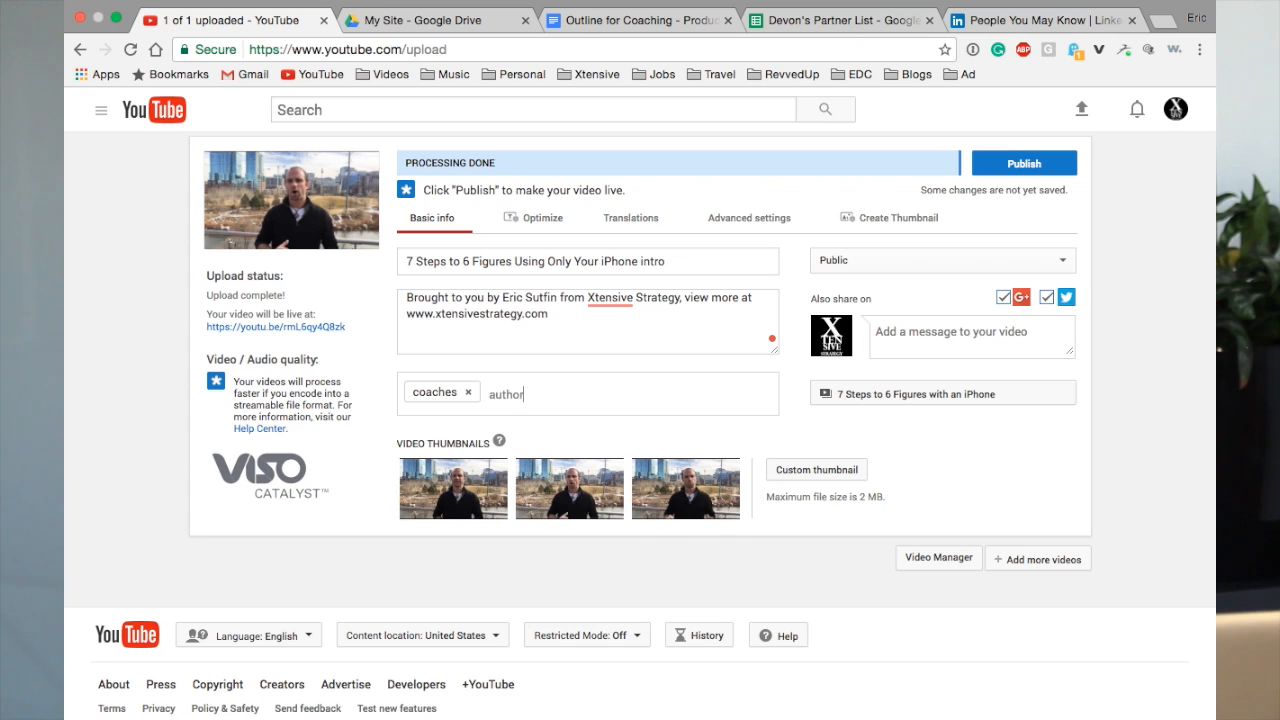
{"action": "type", "text": "s,speakers,"}
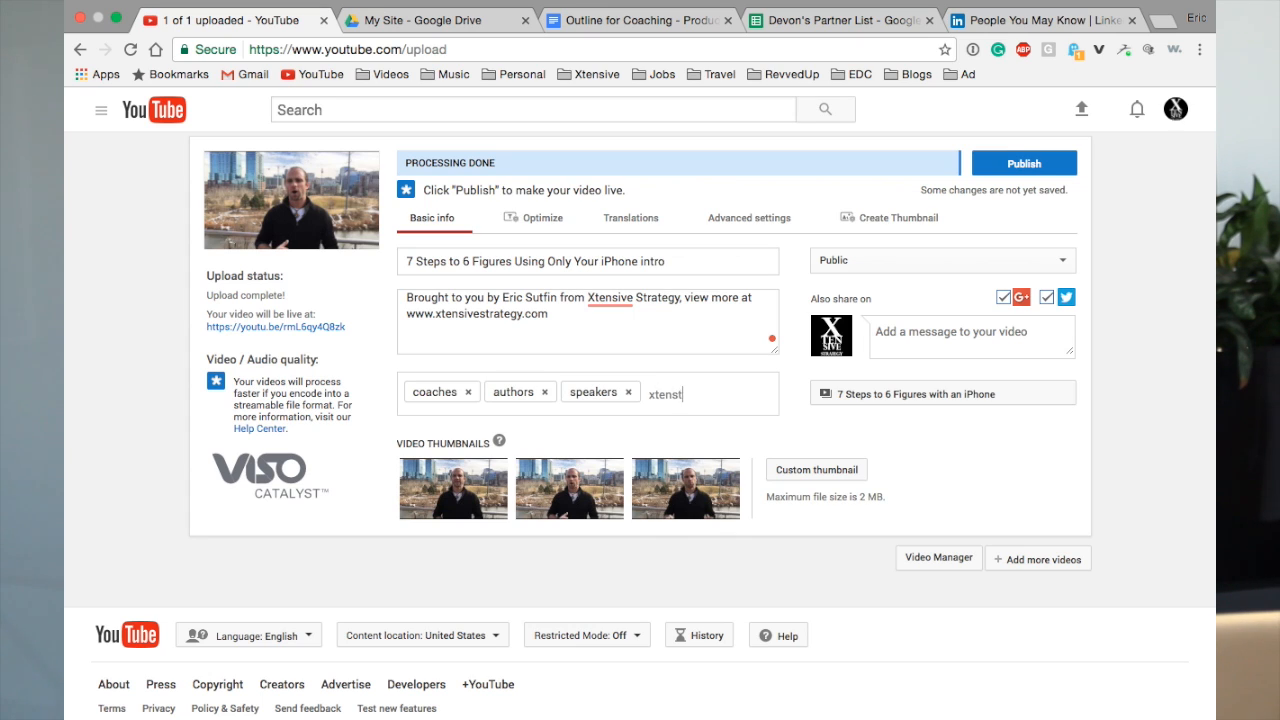
{"action": "type", "text": "xtensive strategy,eric sutfin,"}
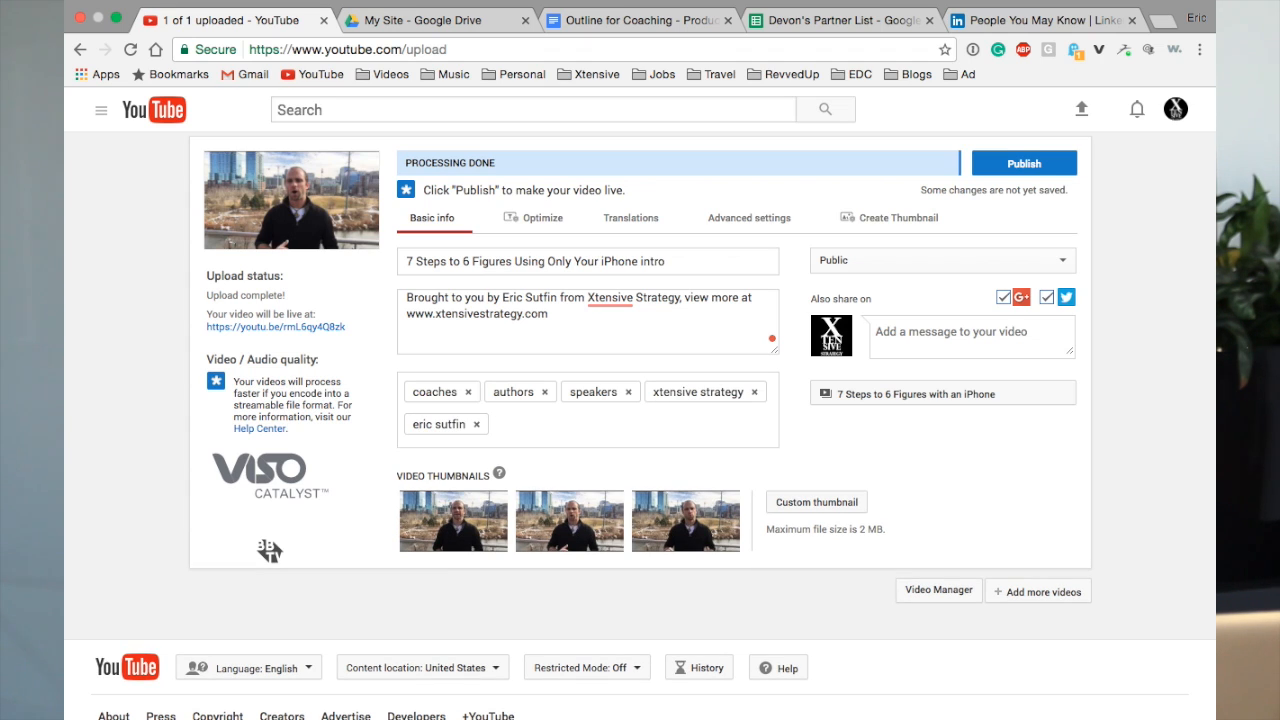
{"action": "type", "text": "coaching programs,free co"}
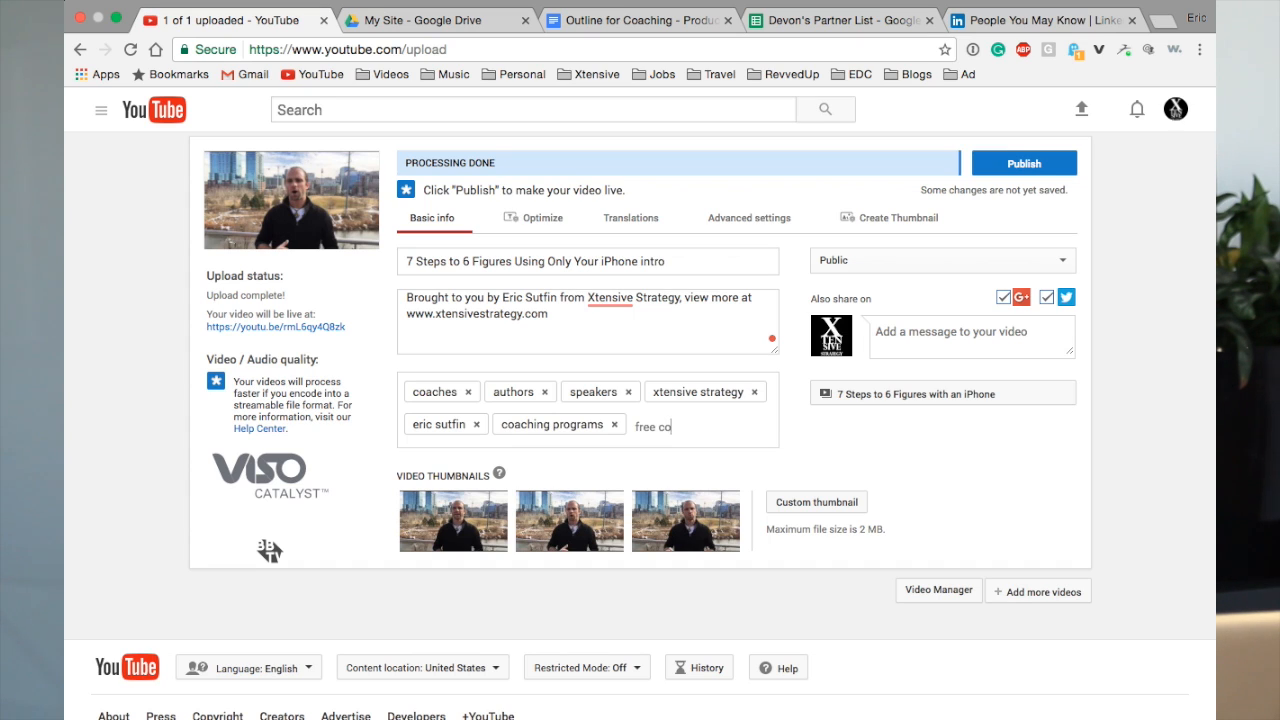
{"action": "type", "text": "ntent,free progams,business,"}
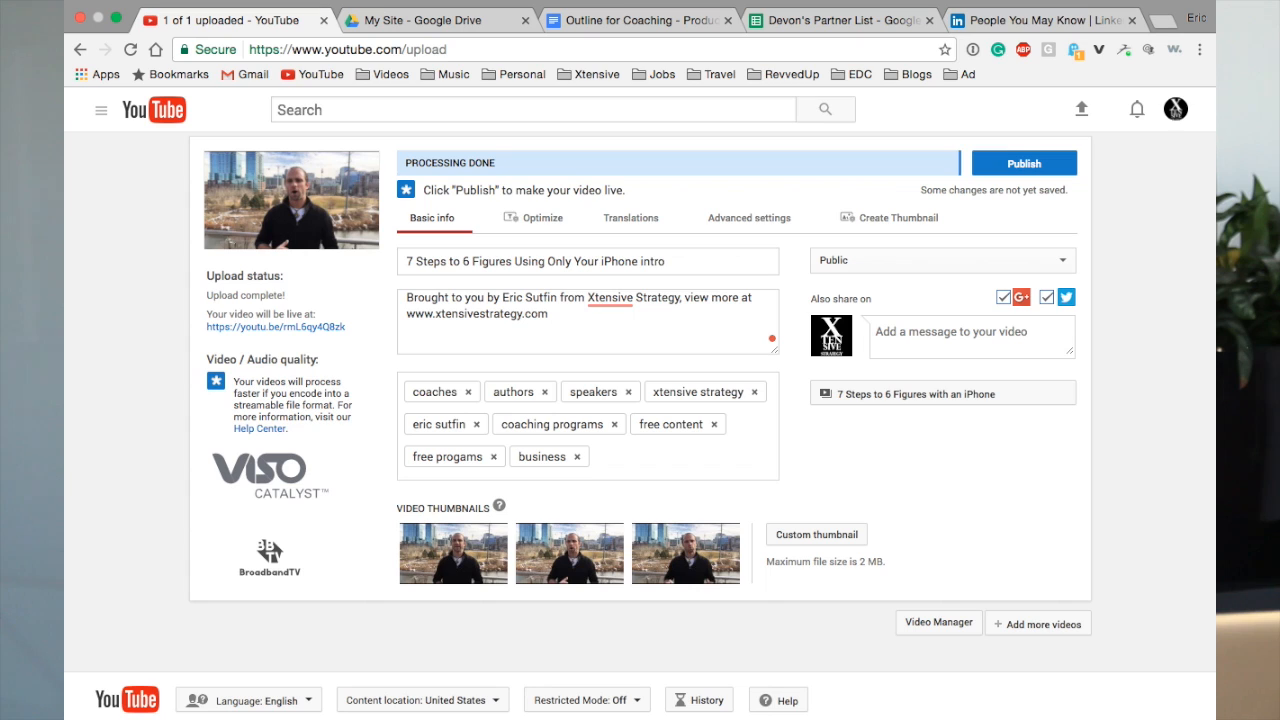
{"action": "type", "text": "business videos,"}
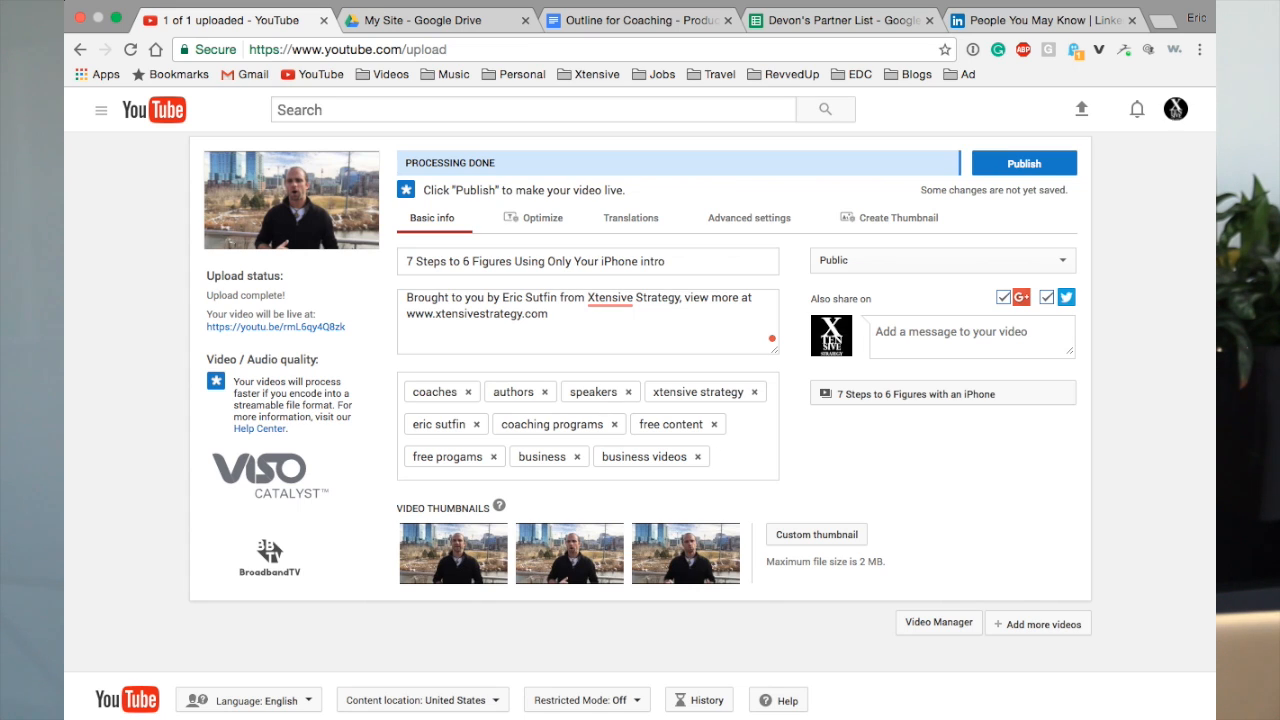
- Finish the tags with 'how do I create programs with my iphone' and keep visibility Public
{"action": "type", "text": "how so I create programs iwt"}
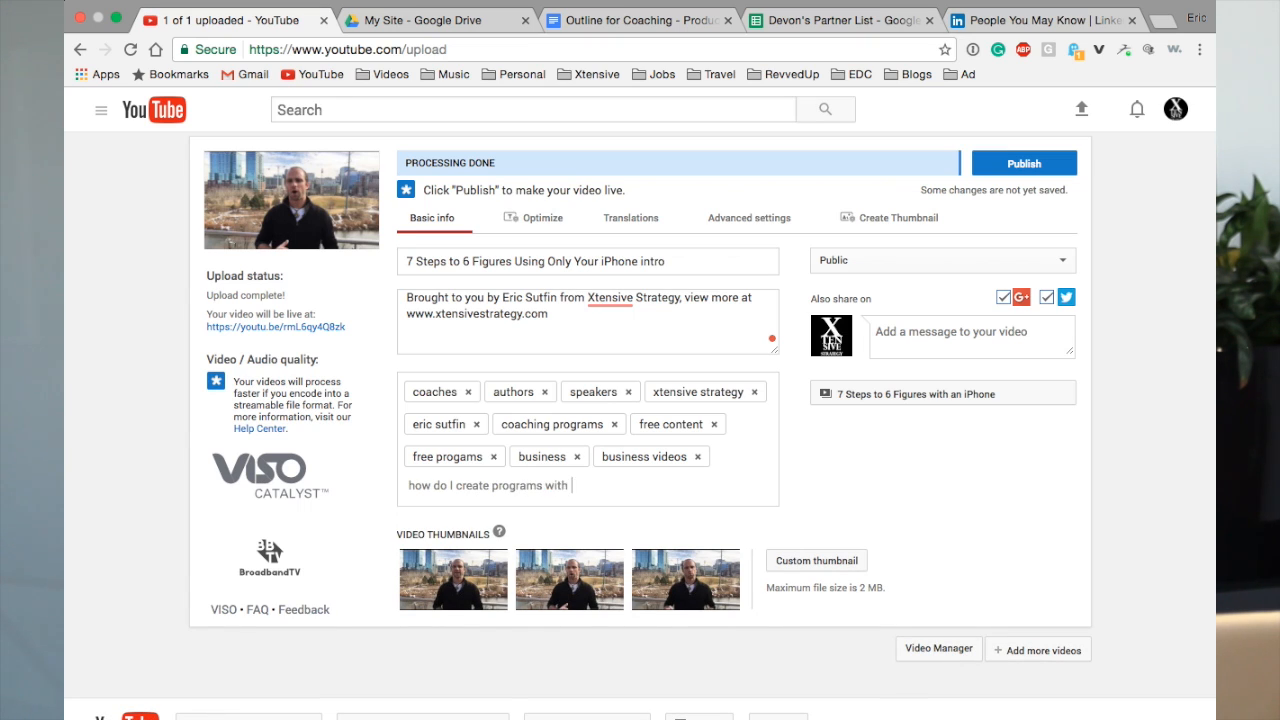
{"action": "key", "text": "Return"}
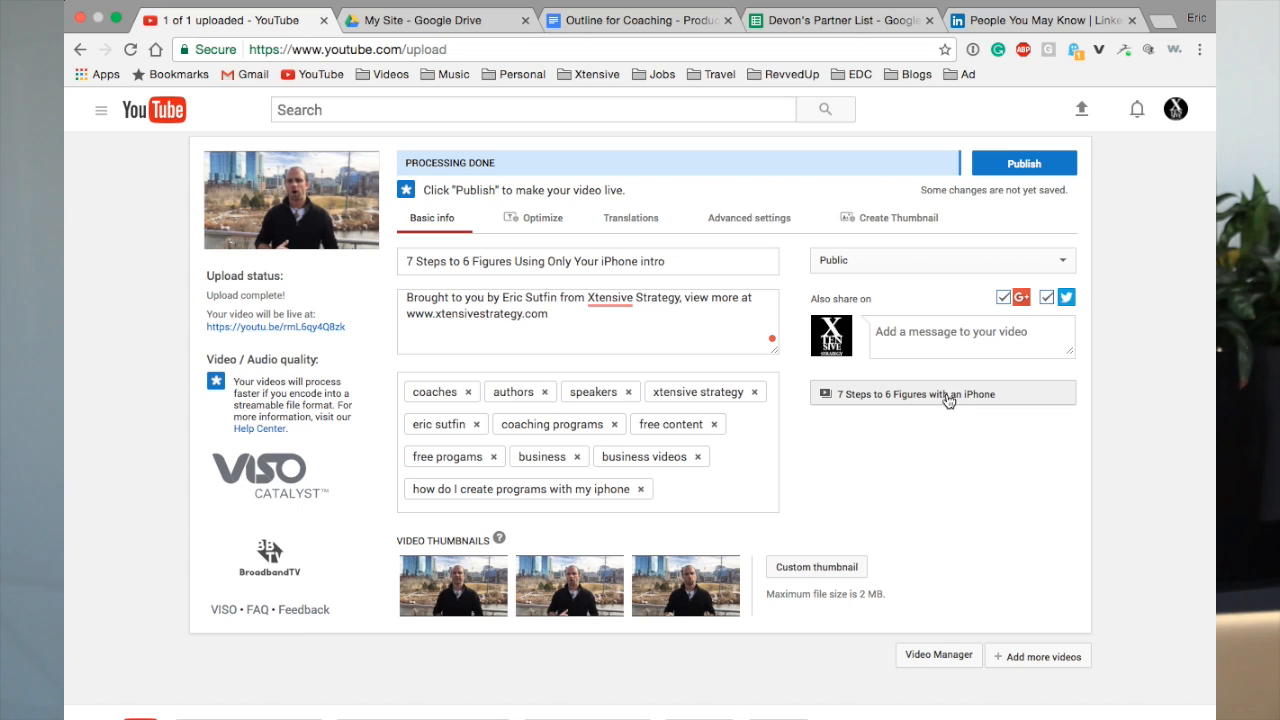
{"action": "left_click", "coordinate": [935, 264]}
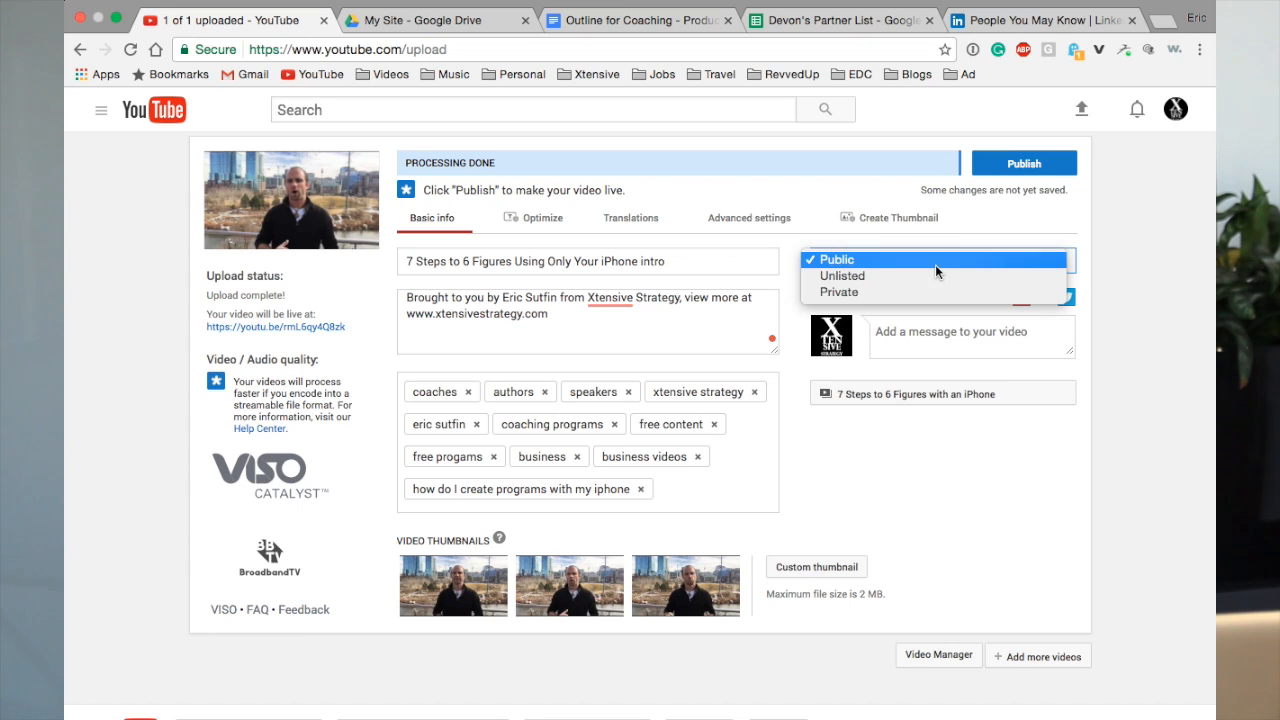
{"action": "left_click", "coordinate": [935, 264]}
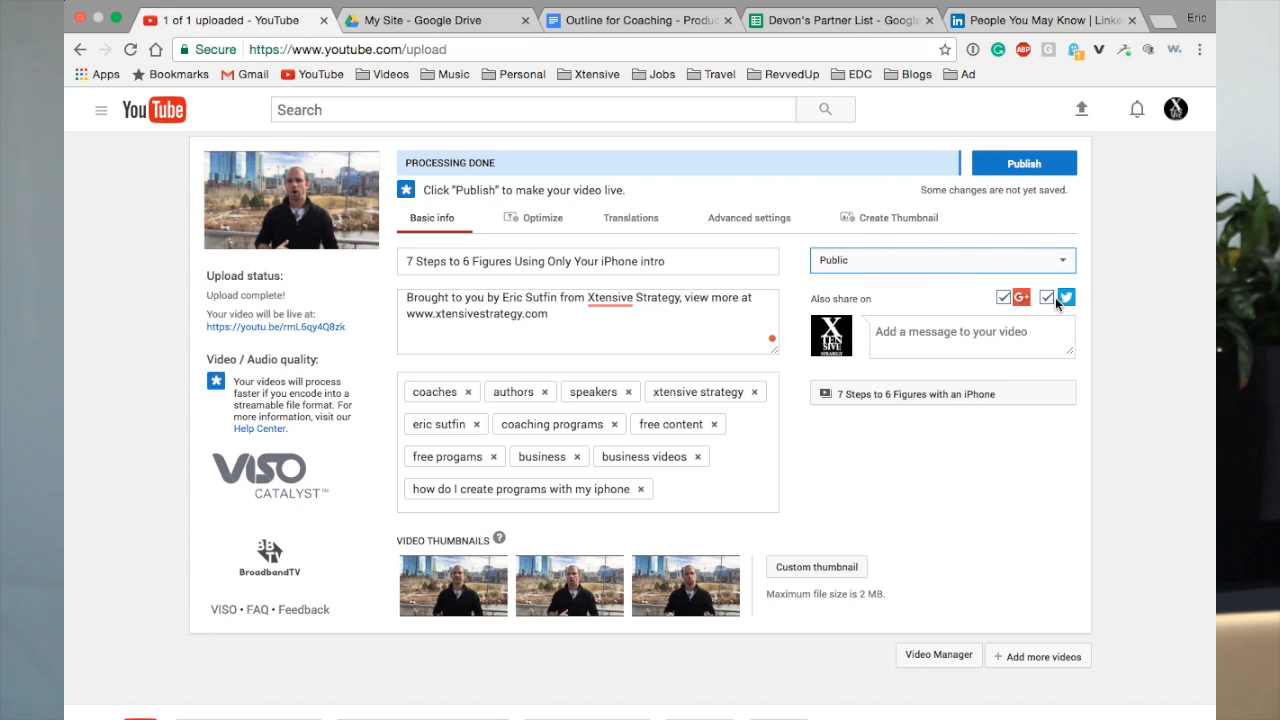
- Set the video's original language to English under Translations, then go to Advanced settings
{"action": "left_click", "coordinate": [666, 226]}
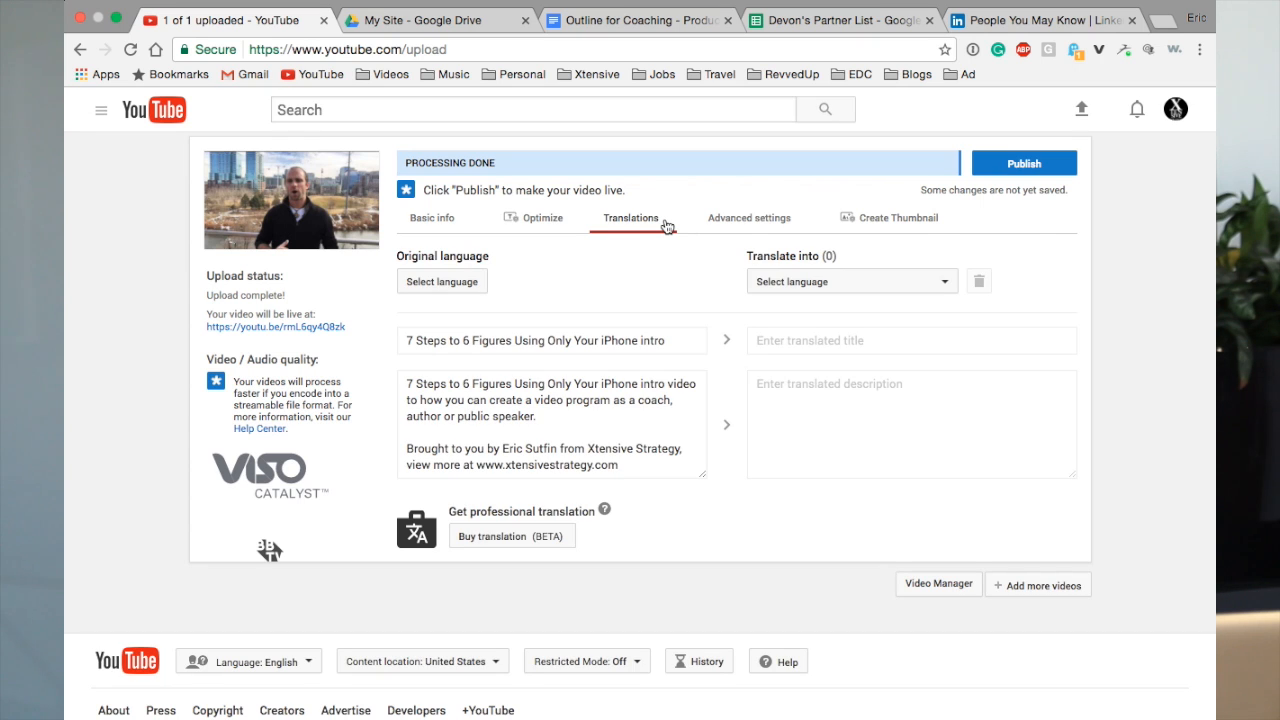
{"action": "left_click", "coordinate": [455, 289]}
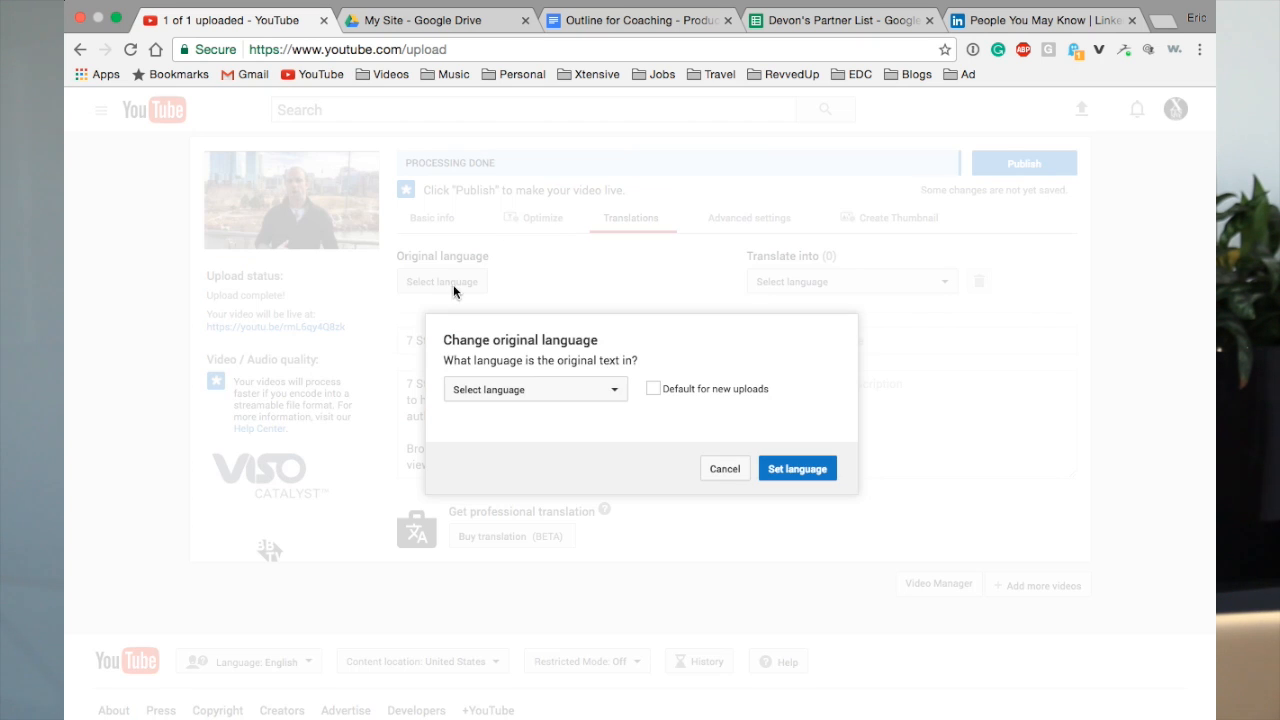
{"action": "left_click", "coordinate": [563, 395]}
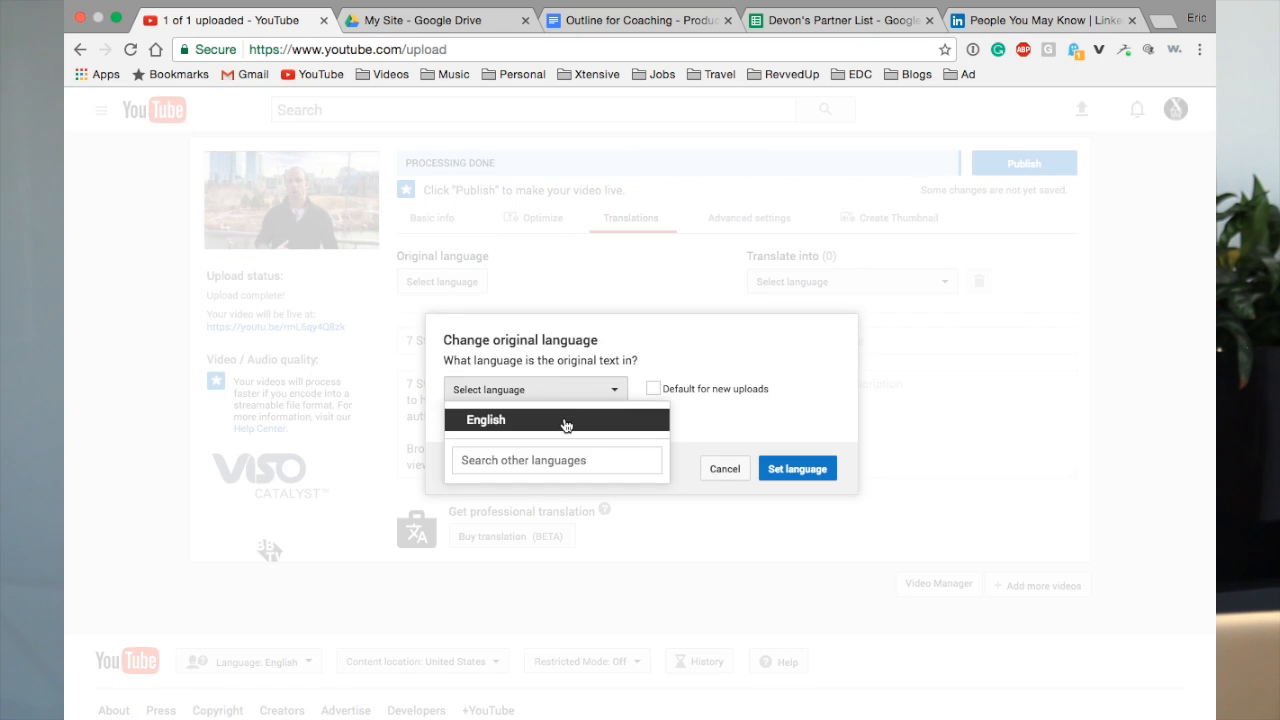
{"action": "left_click", "coordinate": [567, 420]}
{"action": "left_click", "coordinate": [797, 469]}
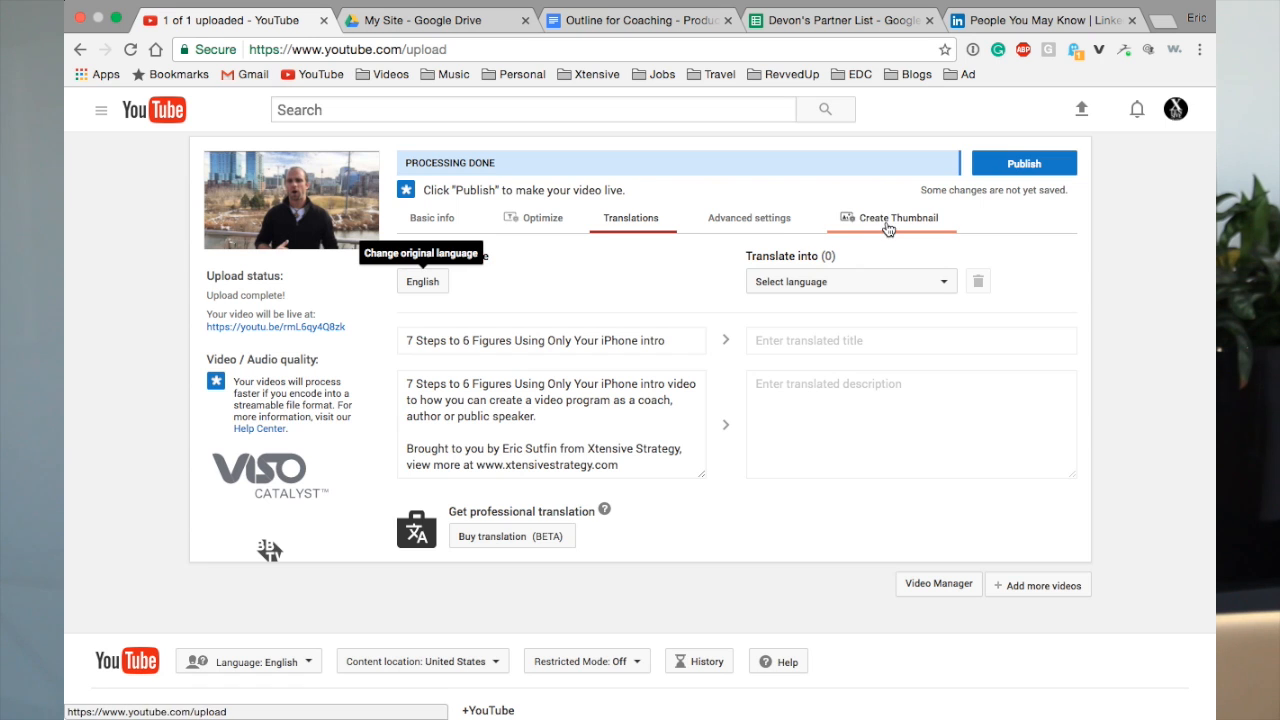
{"action": "left_click", "coordinate": [749, 218]}
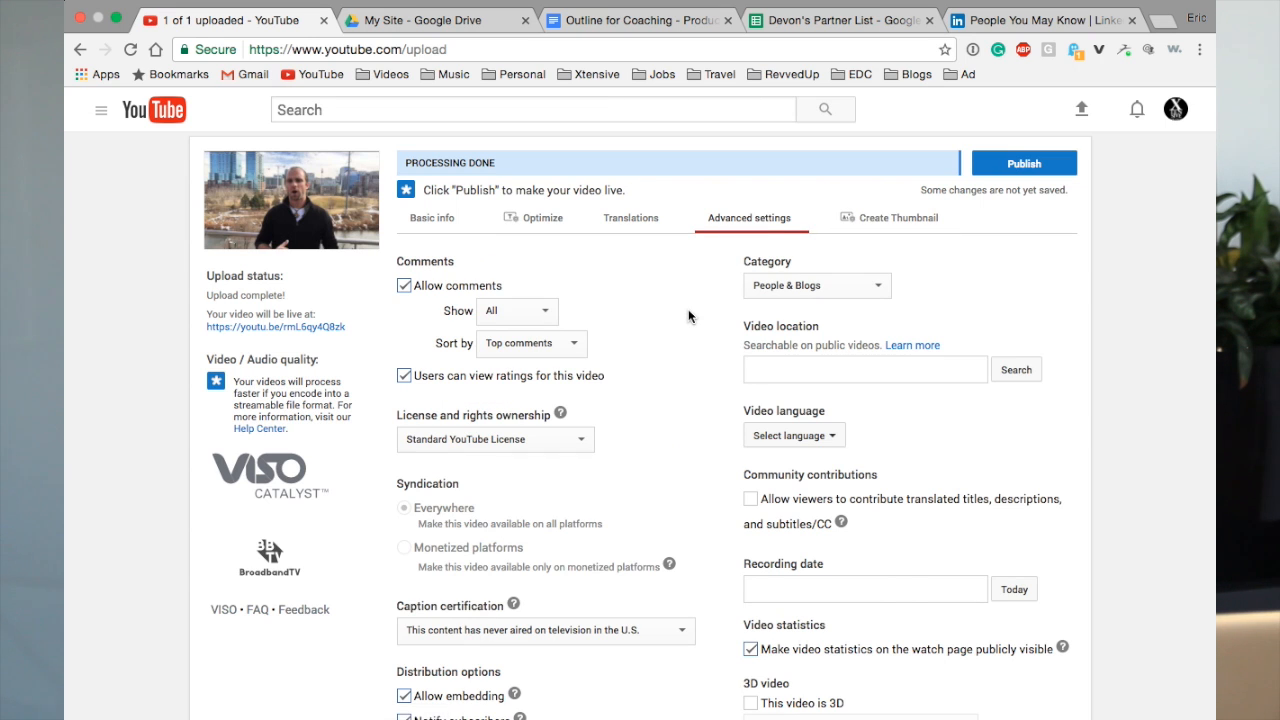
- Keep the Standard YouTube License and certify the content never aired on U.S. television
{"action": "scroll", "coordinate": [688, 316], "scroll_direction": "down", "scroll_amount": 2}
{"action": "left_click", "coordinate": [535, 333]}
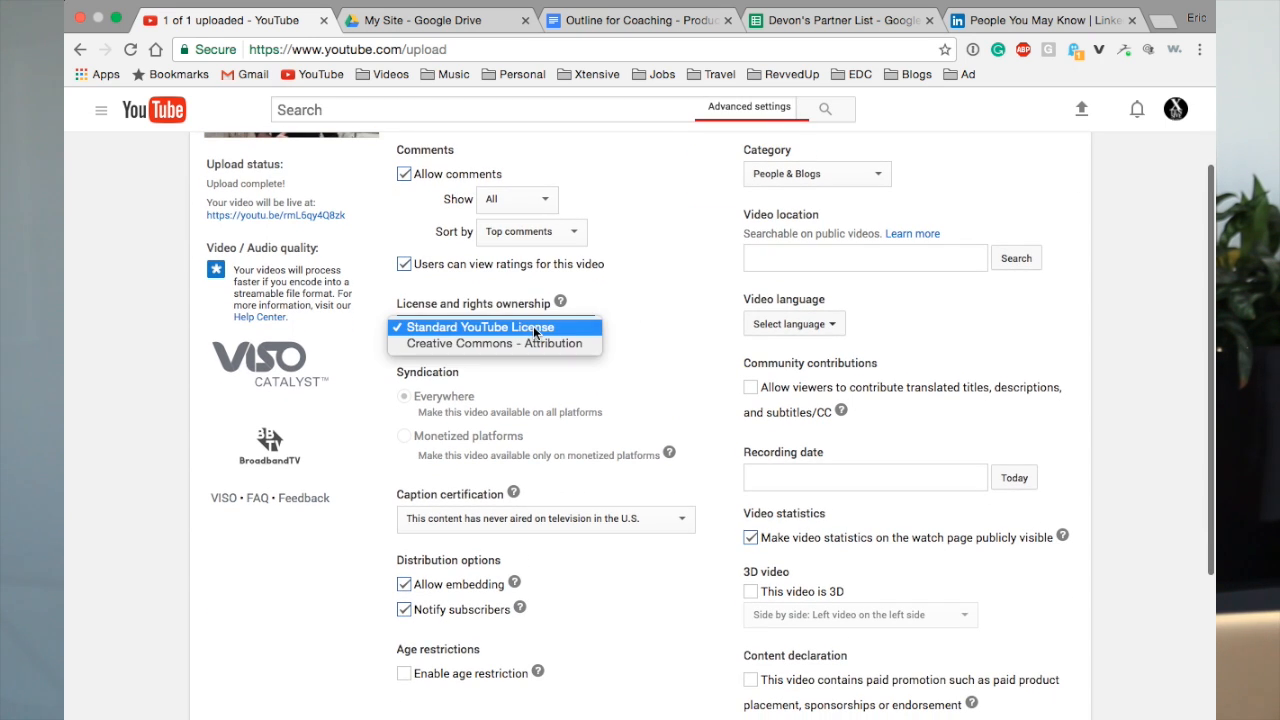
{"action": "left_click", "coordinate": [535, 333]}
{"action": "scroll", "coordinate": [650, 340], "scroll_direction": "down", "scroll_amount": 1}
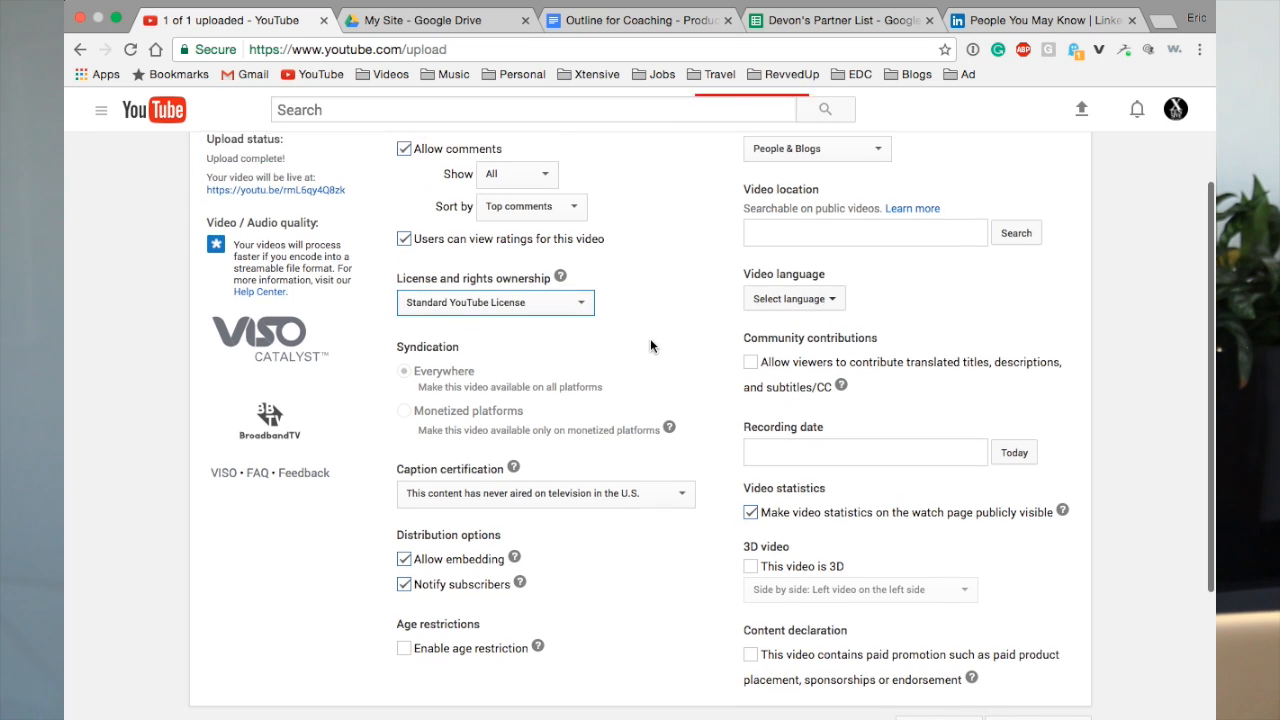
{"action": "left_click", "coordinate": [618, 460]}
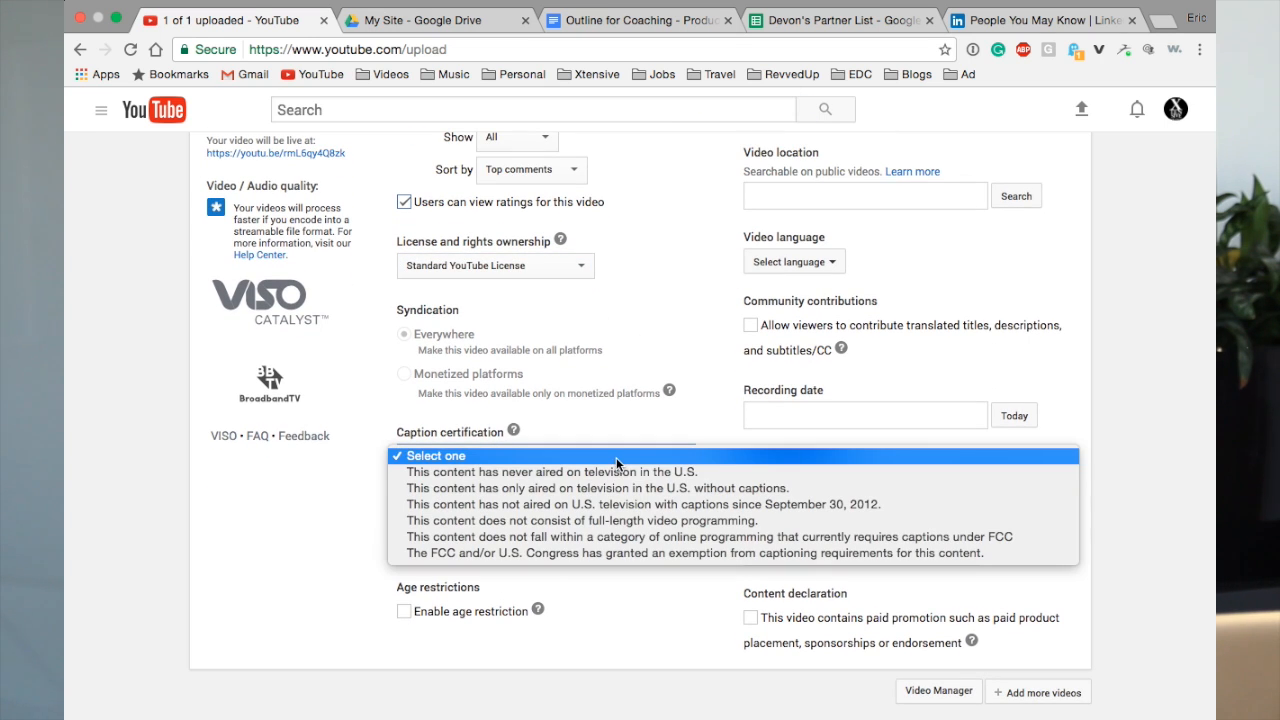
{"action": "left_click", "coordinate": [623, 471]}
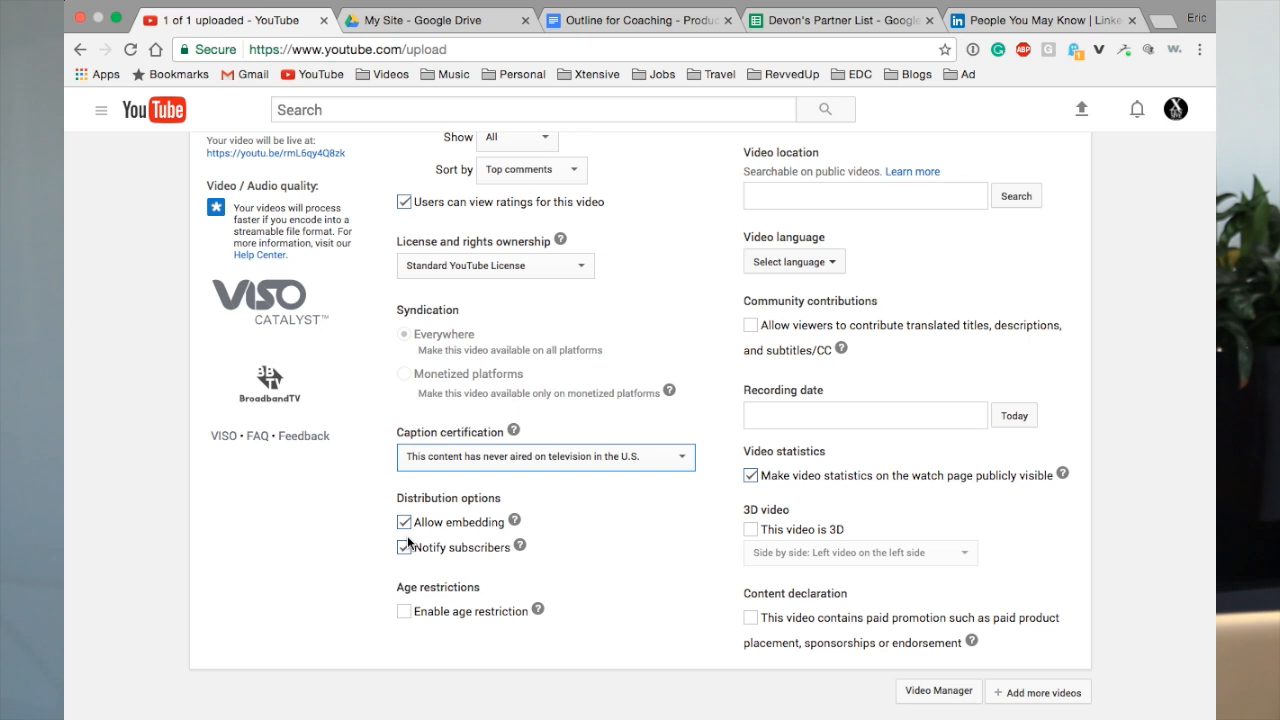
{"action": "scroll", "coordinate": [580, 533], "scroll_direction": "up", "scroll_amount": 2}
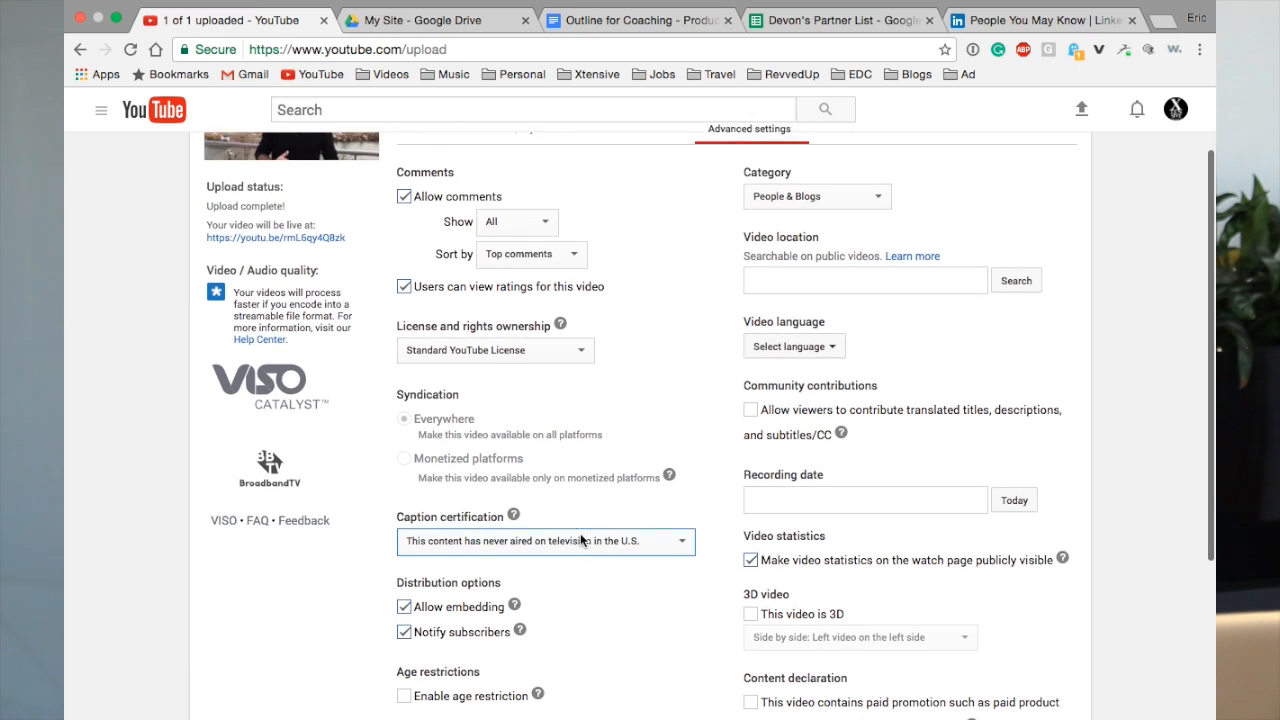
{"action": "left_click", "coordinate": [828, 285]}
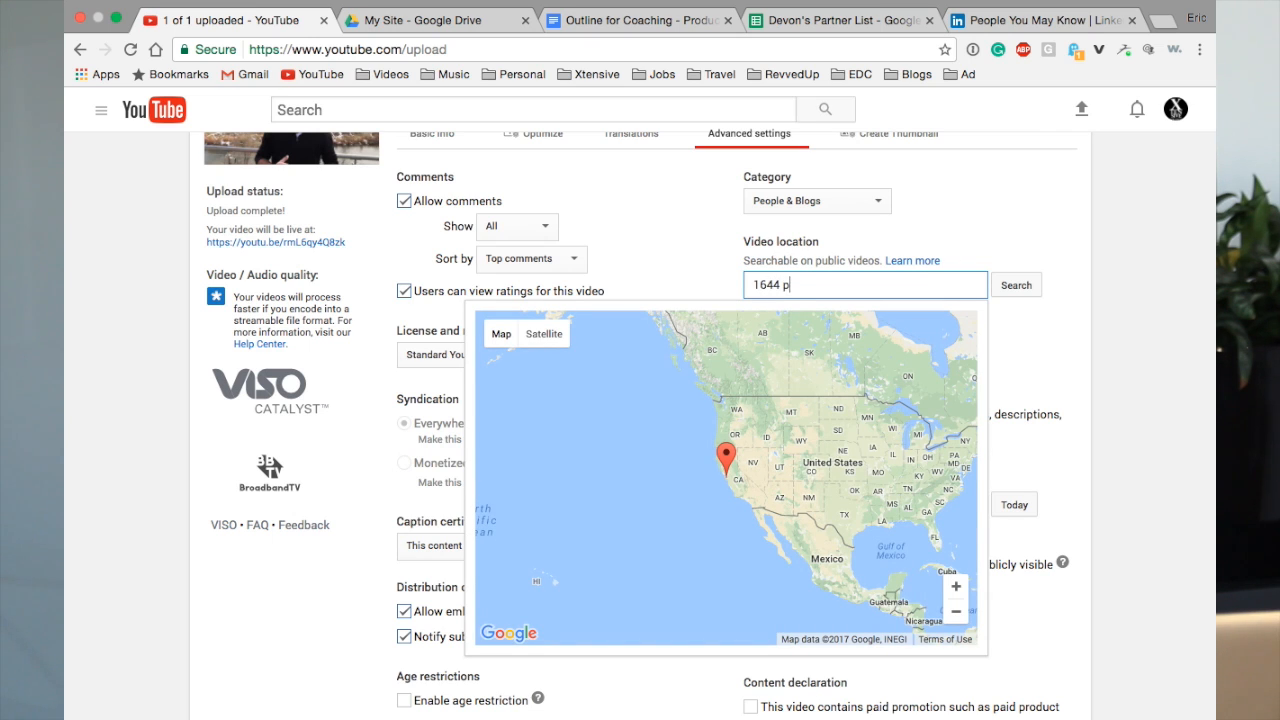
- Set the video location to the business street address and the video language to English
{"action": "type", "text": "1644 Platte St"}
{"action": "left_click", "coordinate": [1018, 289]}
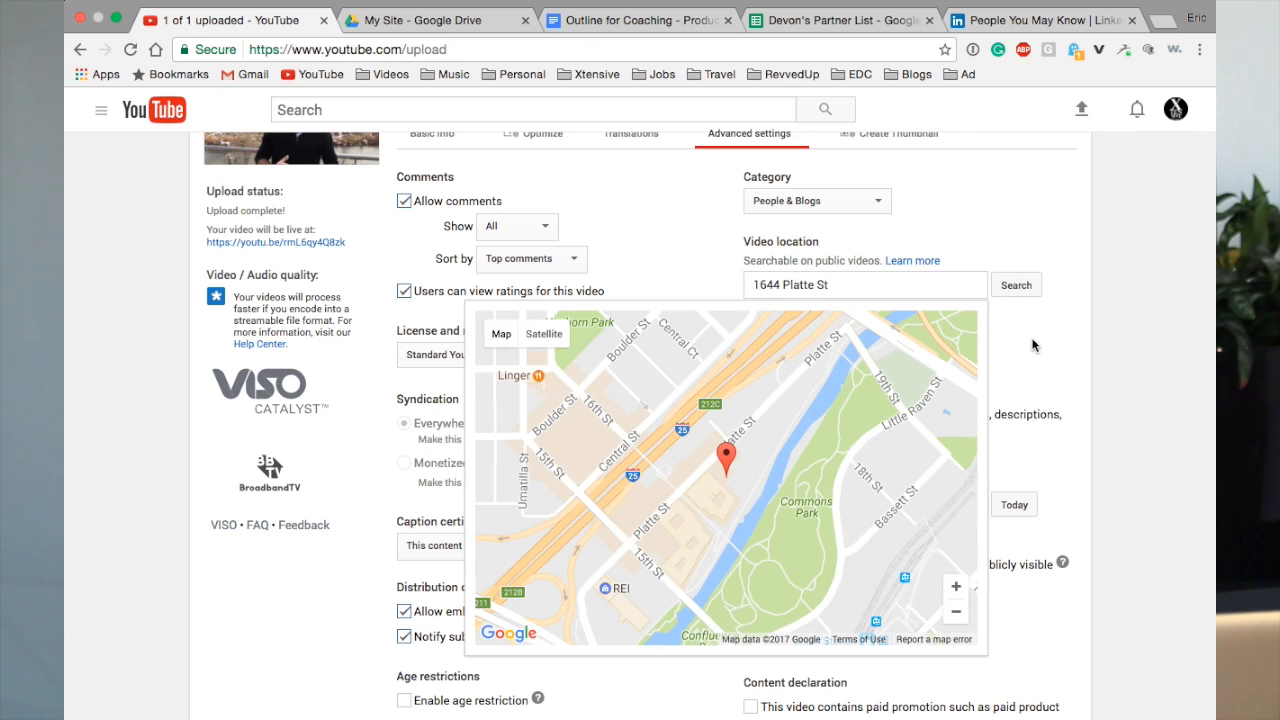
{"action": "left_click", "coordinate": [1032, 339]}
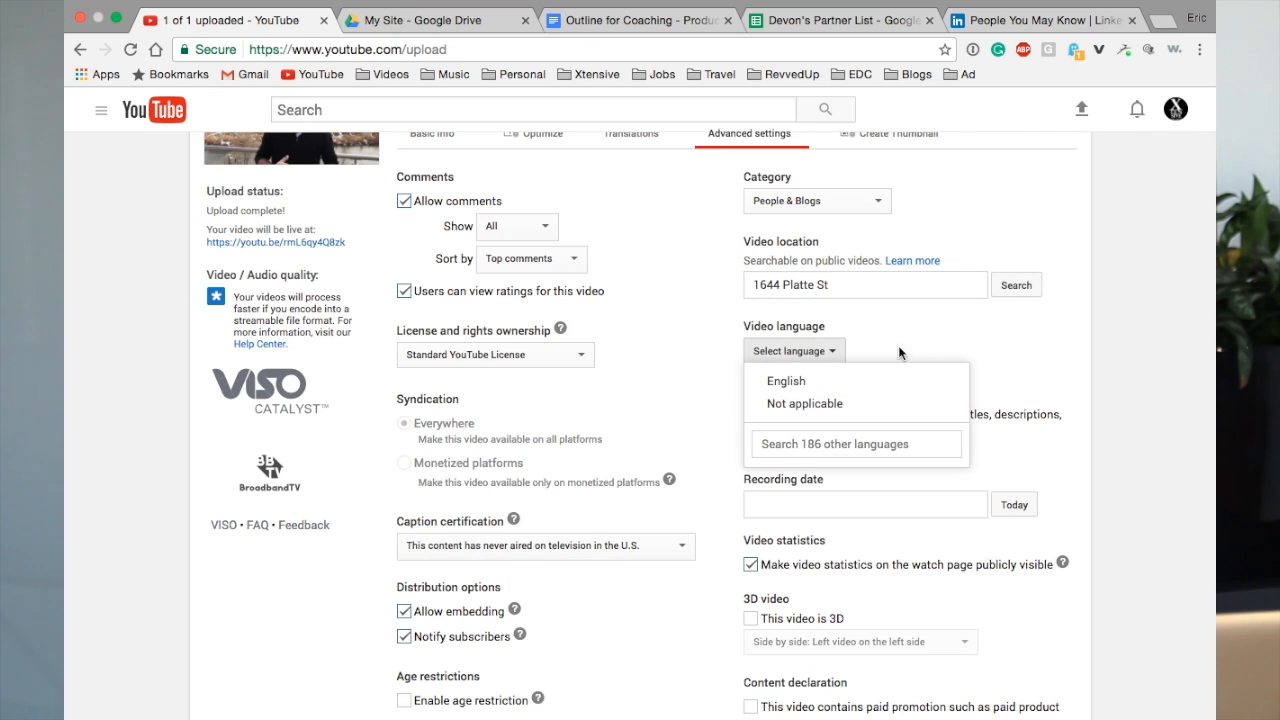
{"action": "left_click", "coordinate": [846, 381]}
- Set the recording date to February 5, 2017
{"action": "scroll", "coordinate": [1027, 406], "scroll_direction": "down", "scroll_amount": 3}
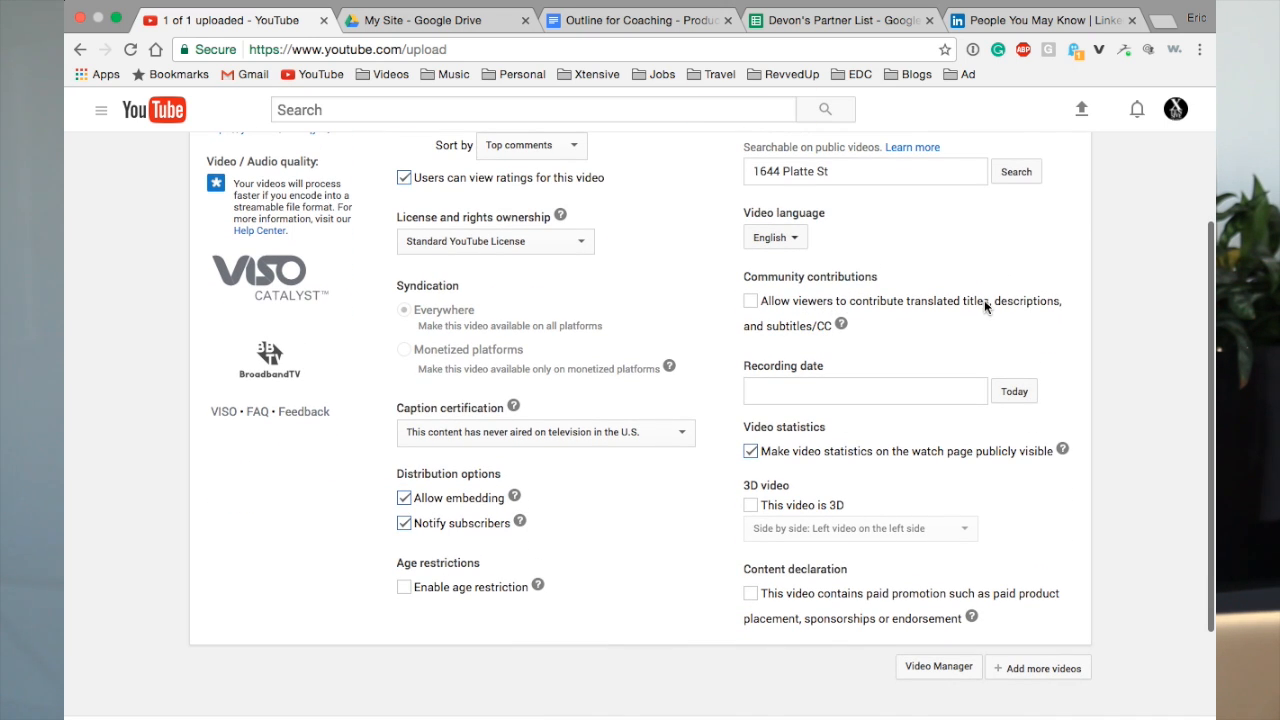
{"action": "left_click", "coordinate": [853, 391]}
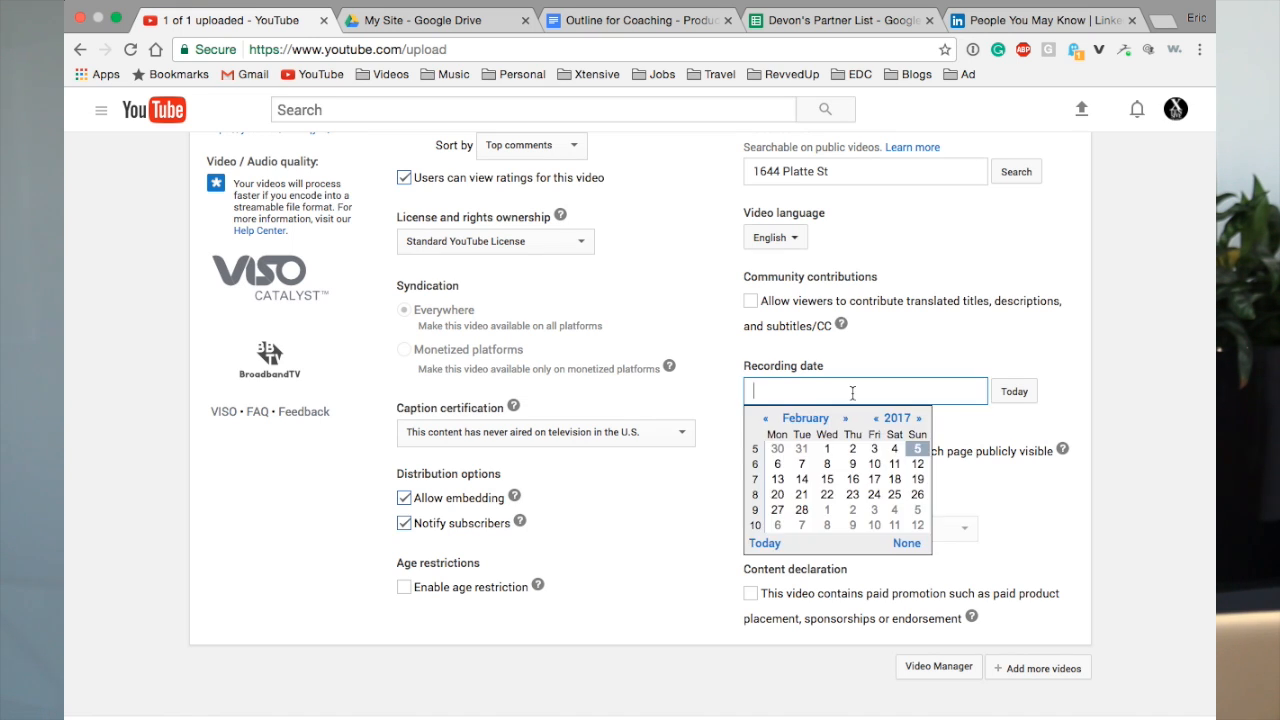
{"action": "left_click", "coordinate": [917, 449]}
{"action": "scroll", "coordinate": [1062, 514], "scroll_direction": "down", "scroll_amount": 1}
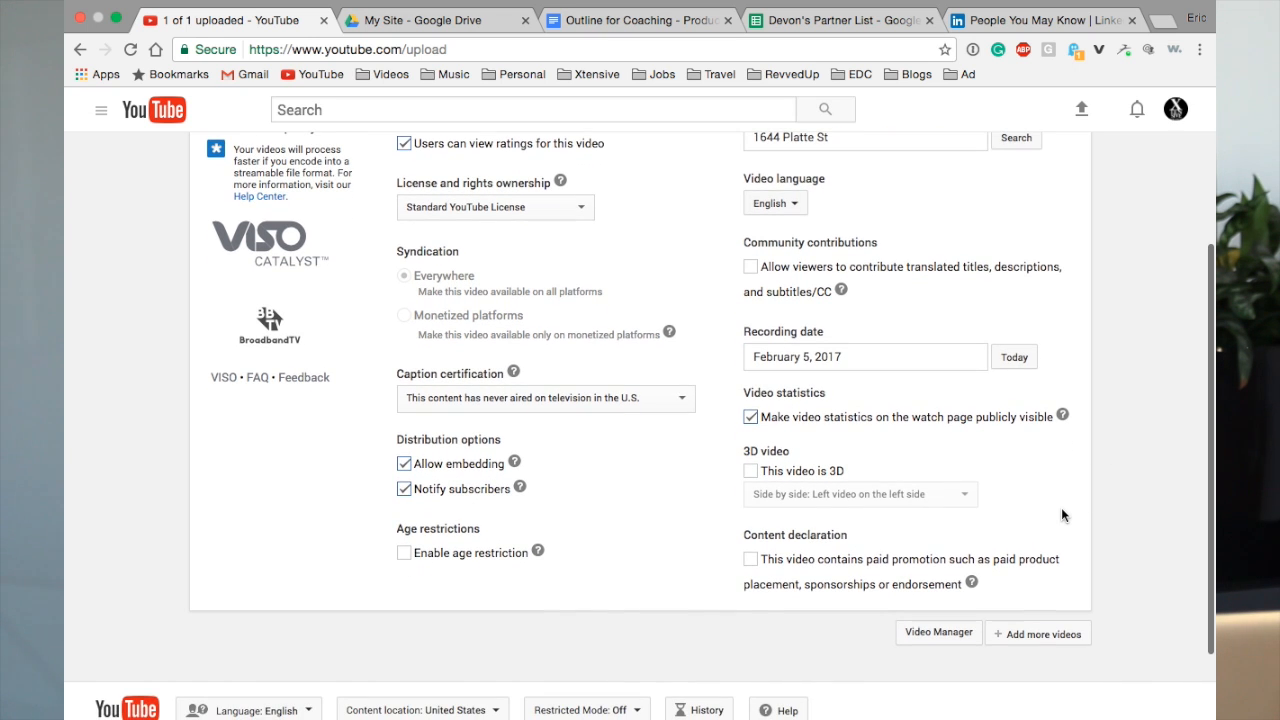
{"action": "scroll", "coordinate": [1032, 464], "scroll_direction": "up", "scroll_amount": 1}
{"action": "scroll", "coordinate": [1032, 464], "scroll_direction": "down", "scroll_amount": 3}
{"action": "scroll", "coordinate": [1032, 464], "scroll_direction": "up", "scroll_amount": 6}
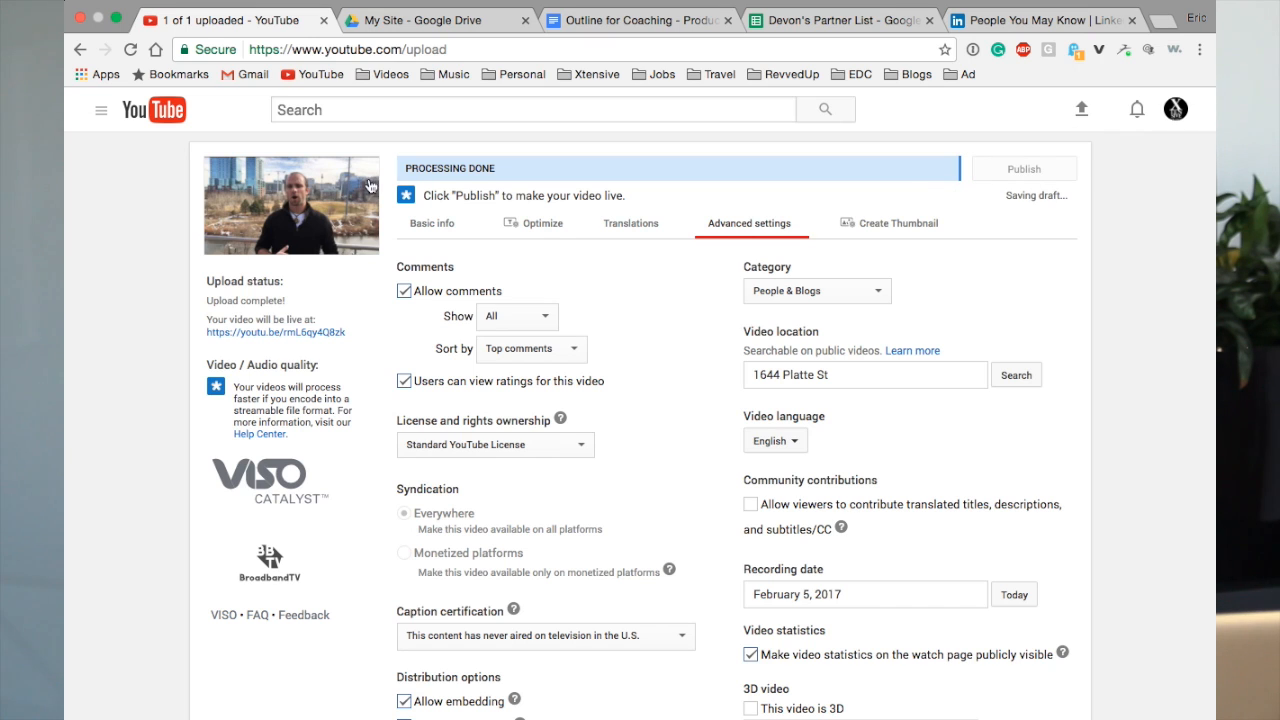
- Switch the video's privacy from Public to Unlisted in Basic info and publish it with Done
{"action": "left_click", "coordinate": [425, 220]}
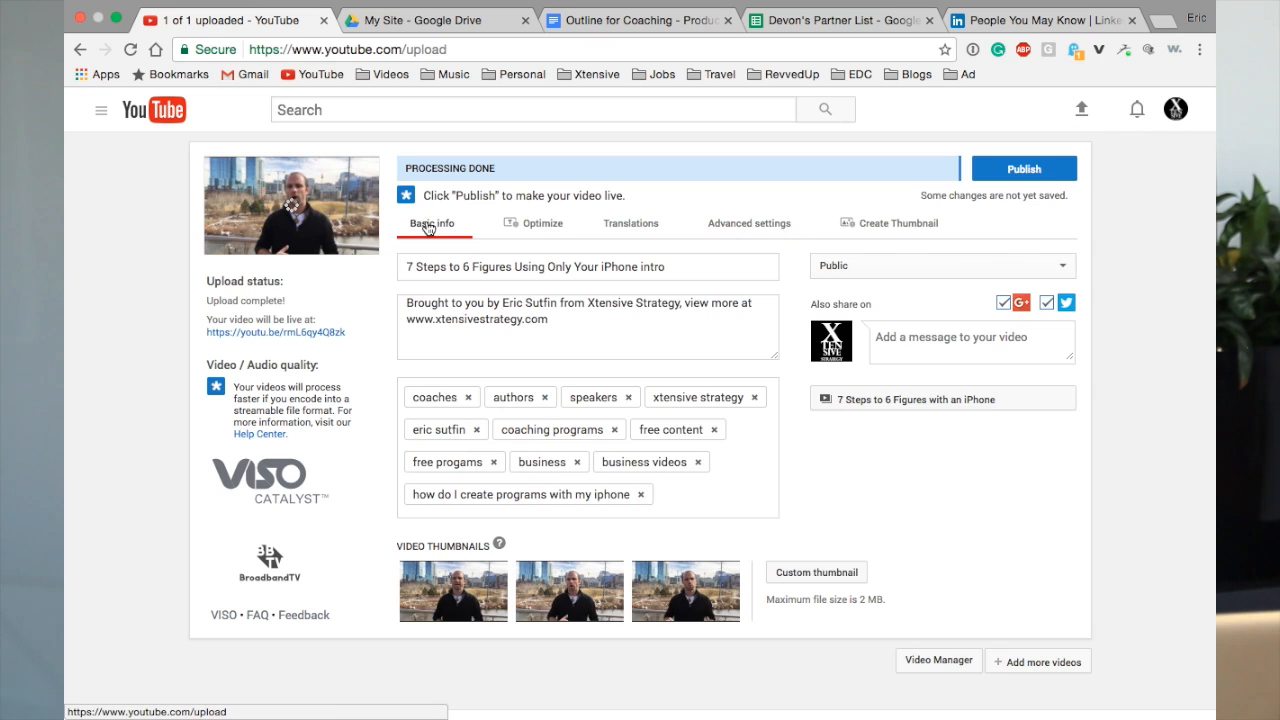
{"action": "left_click", "coordinate": [952, 265]}
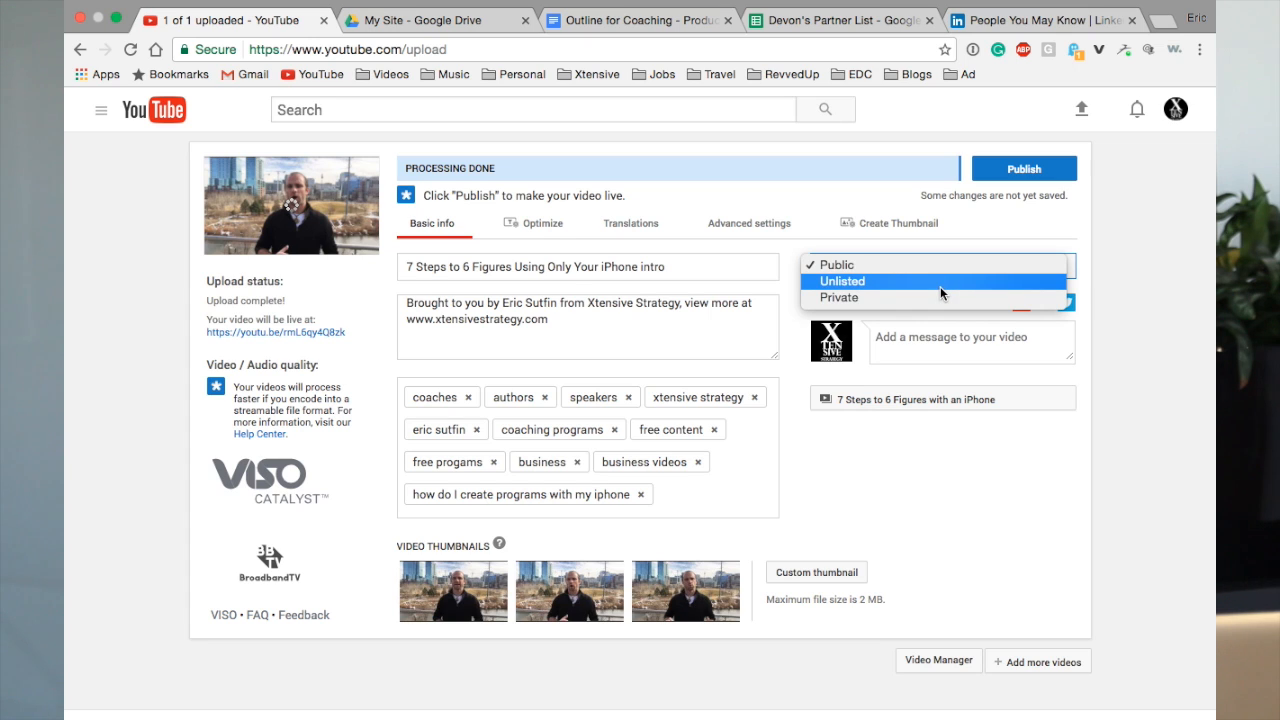
{"action": "left_click", "coordinate": [940, 286]}
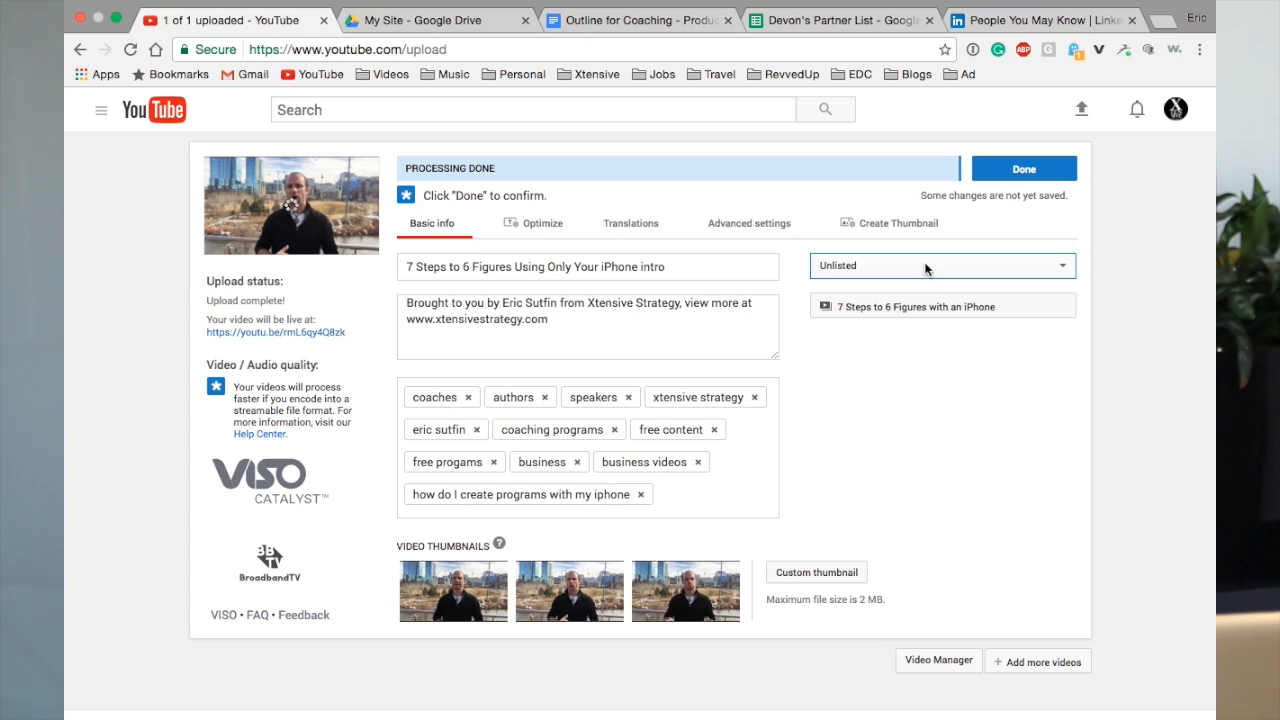
{"action": "left_click", "coordinate": [938, 275]}
{"action": "left_click", "coordinate": [940, 443]}
{"action": "left_click", "coordinate": [1026, 170]}
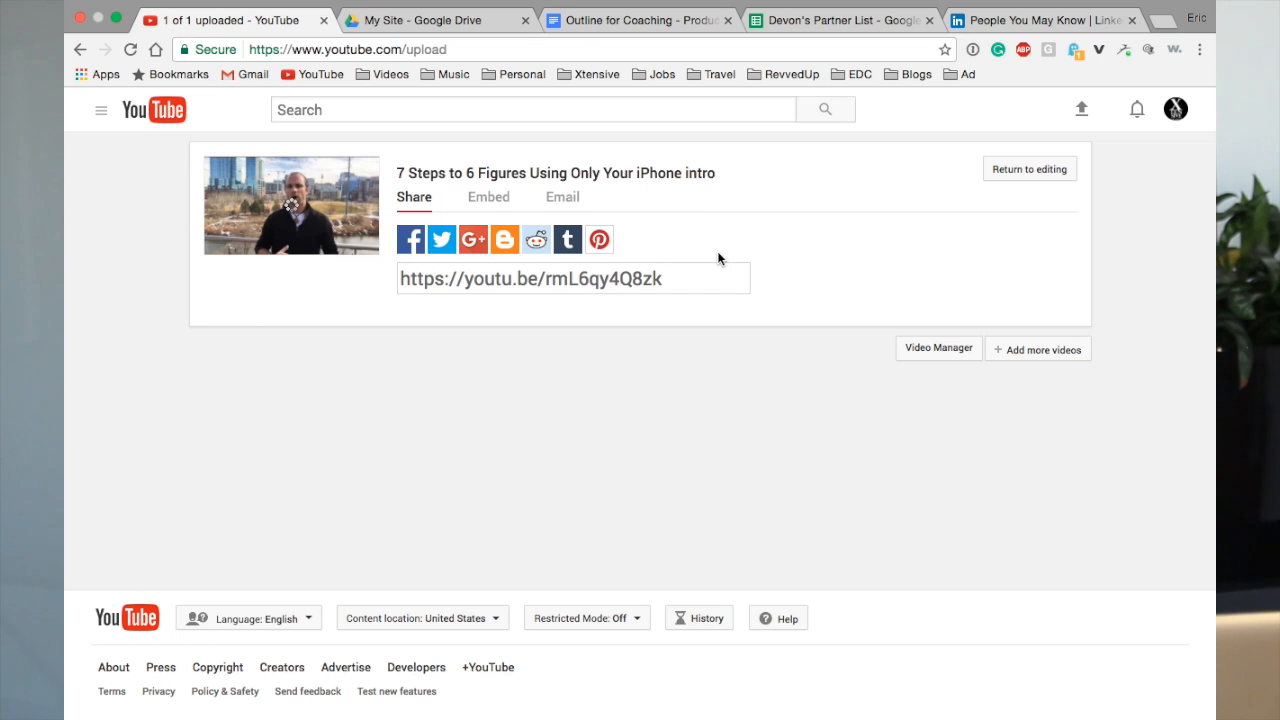
- Set the embed code to 853 × 480 with suggested videos turned off
{"action": "left_click", "coordinate": [488, 199]}
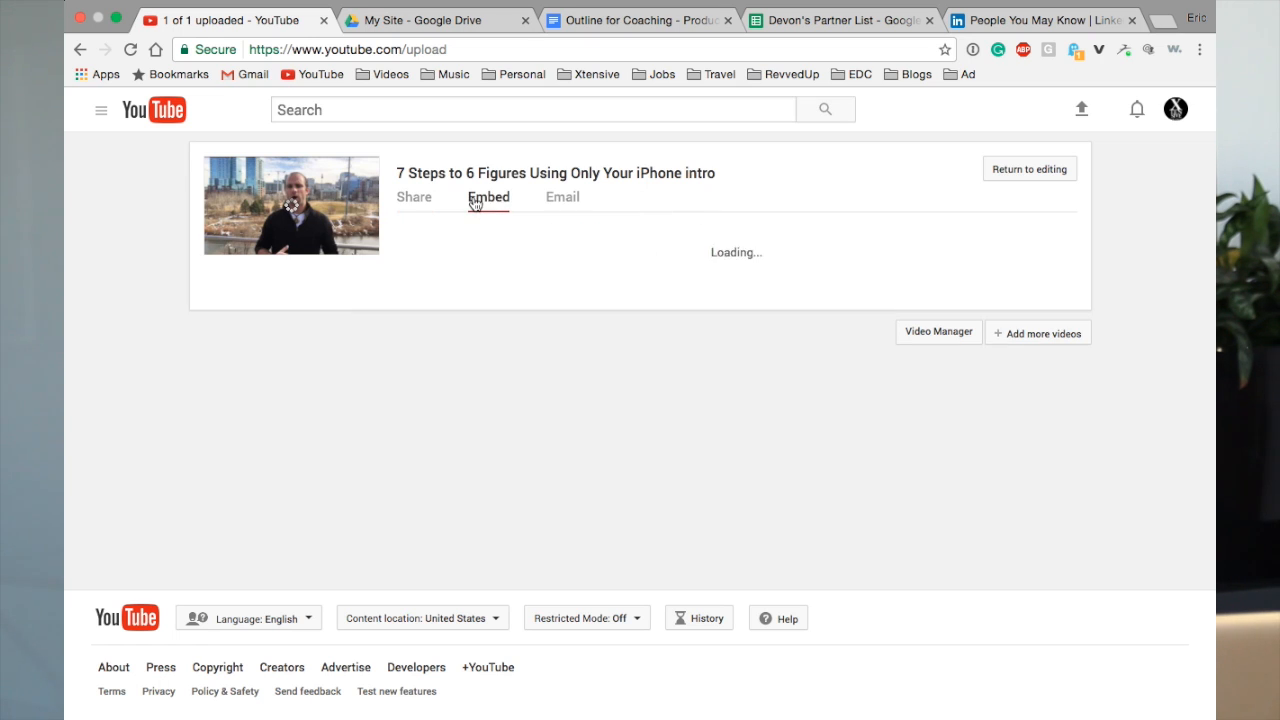
{"action": "left_click", "coordinate": [736, 276]}
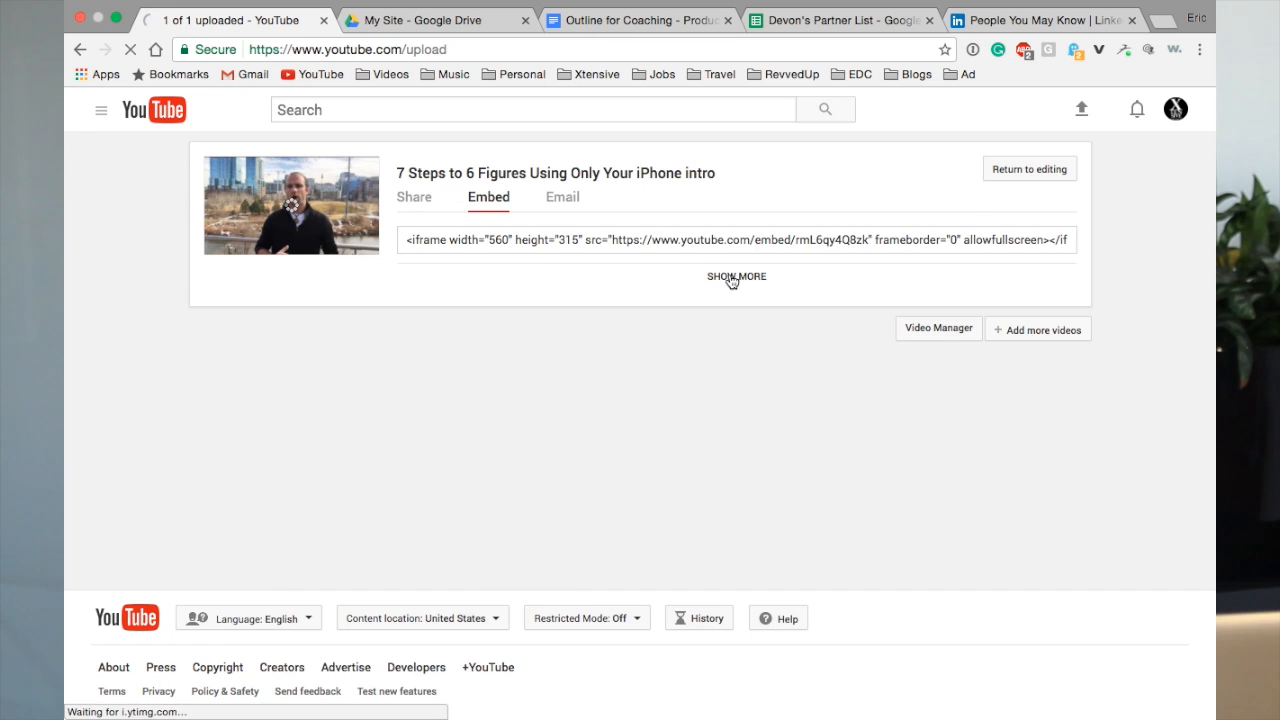
{"action": "scroll", "coordinate": [357, 487], "scroll_direction": "down", "scroll_amount": 4}
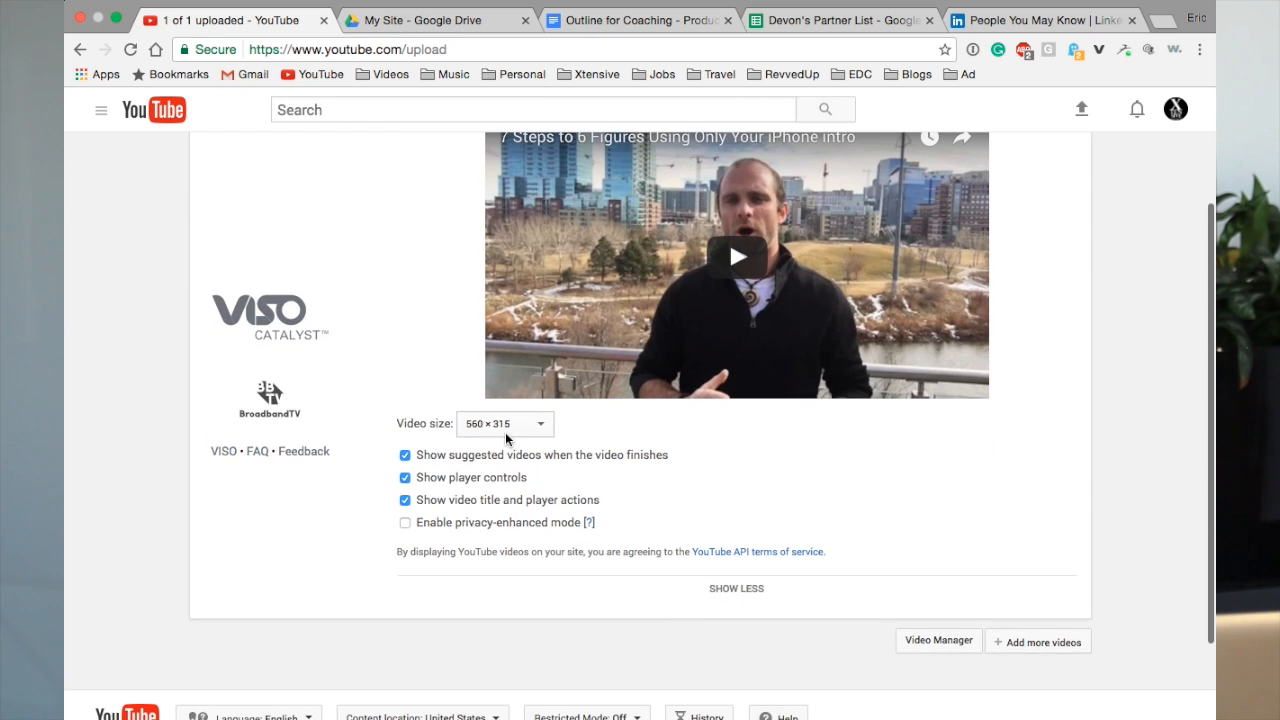
{"action": "left_click", "coordinate": [505, 426]}
{"action": "left_click", "coordinate": [500, 456]}
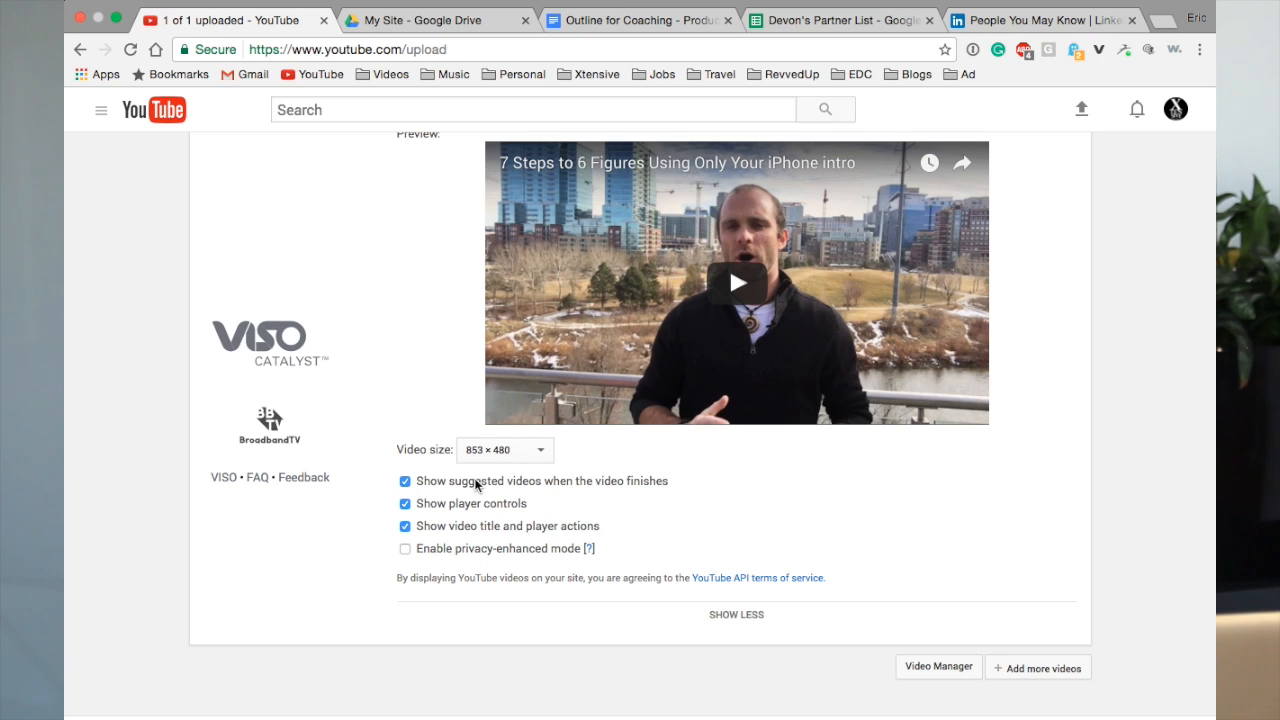
{"action": "left_click", "coordinate": [404, 481]}
- Copy the embed code, switch to email sharing, and open the Video Manager in a new tab
{"action": "scroll", "coordinate": [690, 511], "scroll_direction": "up", "scroll_amount": 3}
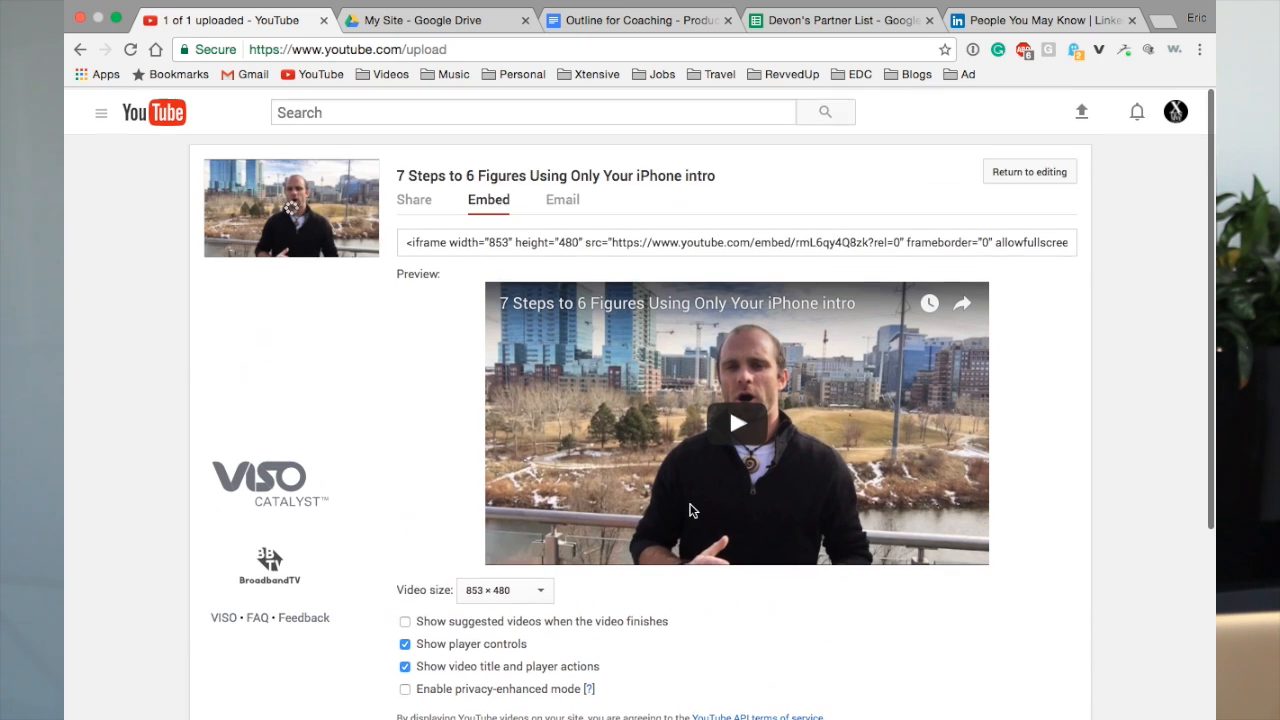
{"action": "left_click", "coordinate": [663, 240]}
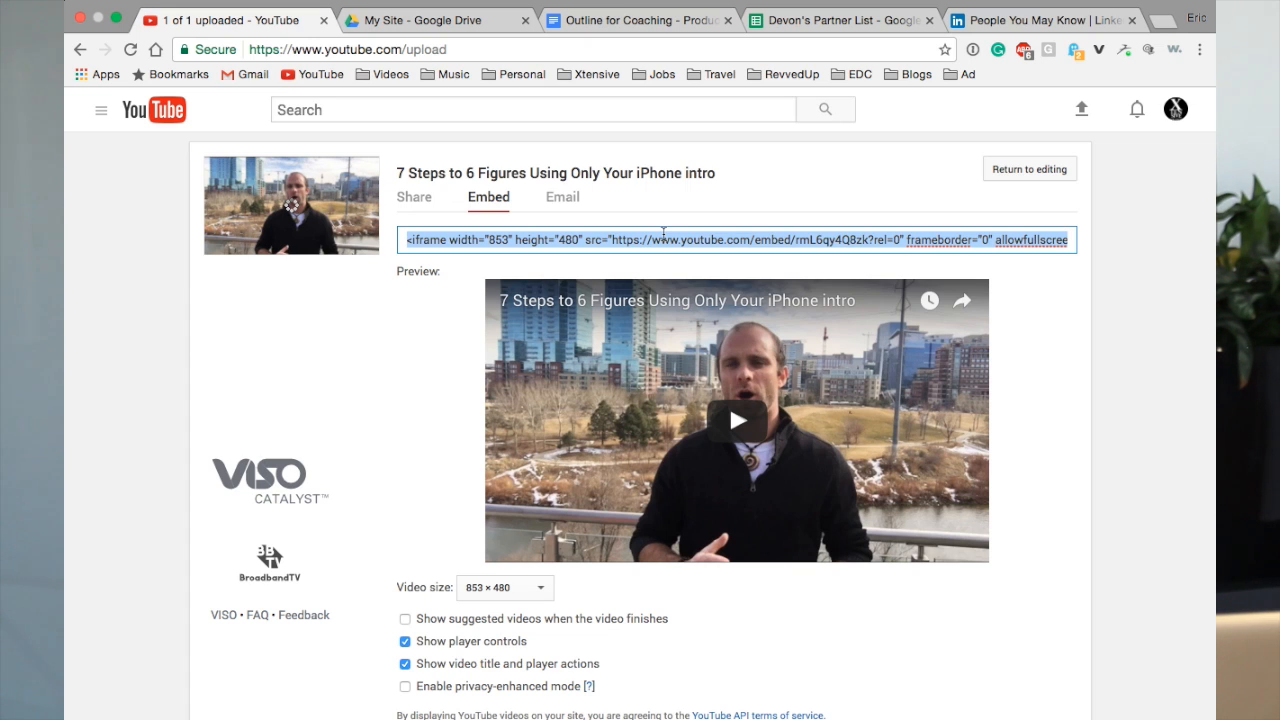
{"action": "left_click", "coordinate": [562, 197]}
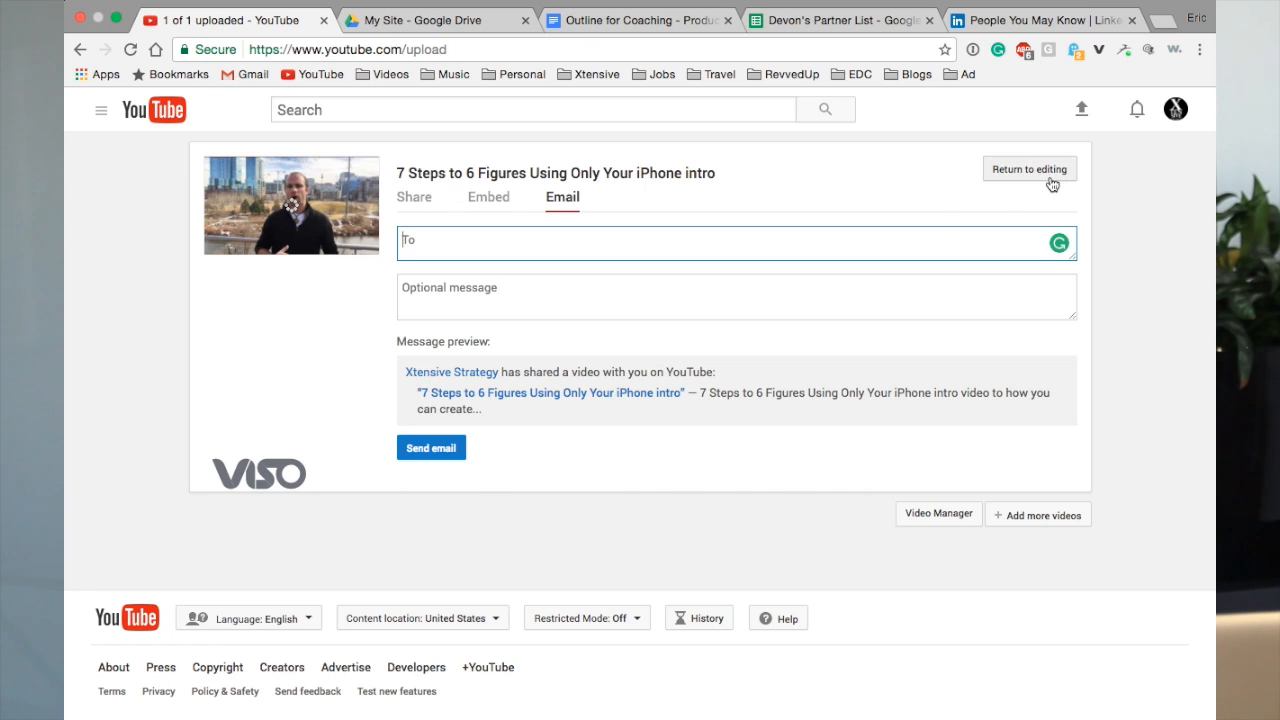
{"action": "left_click", "coordinate": [937, 515]}
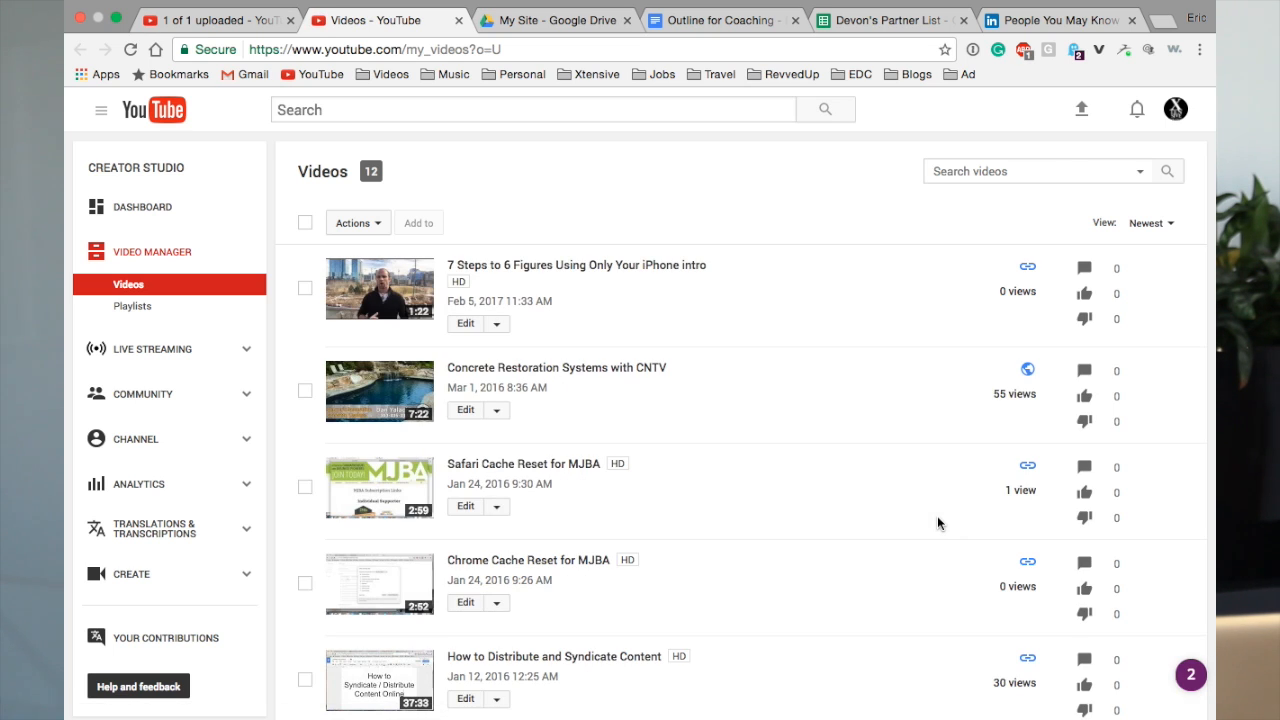
- Open and then close the Edit options list for the iPhone intro video
{"action": "left_click", "coordinate": [496, 324]}
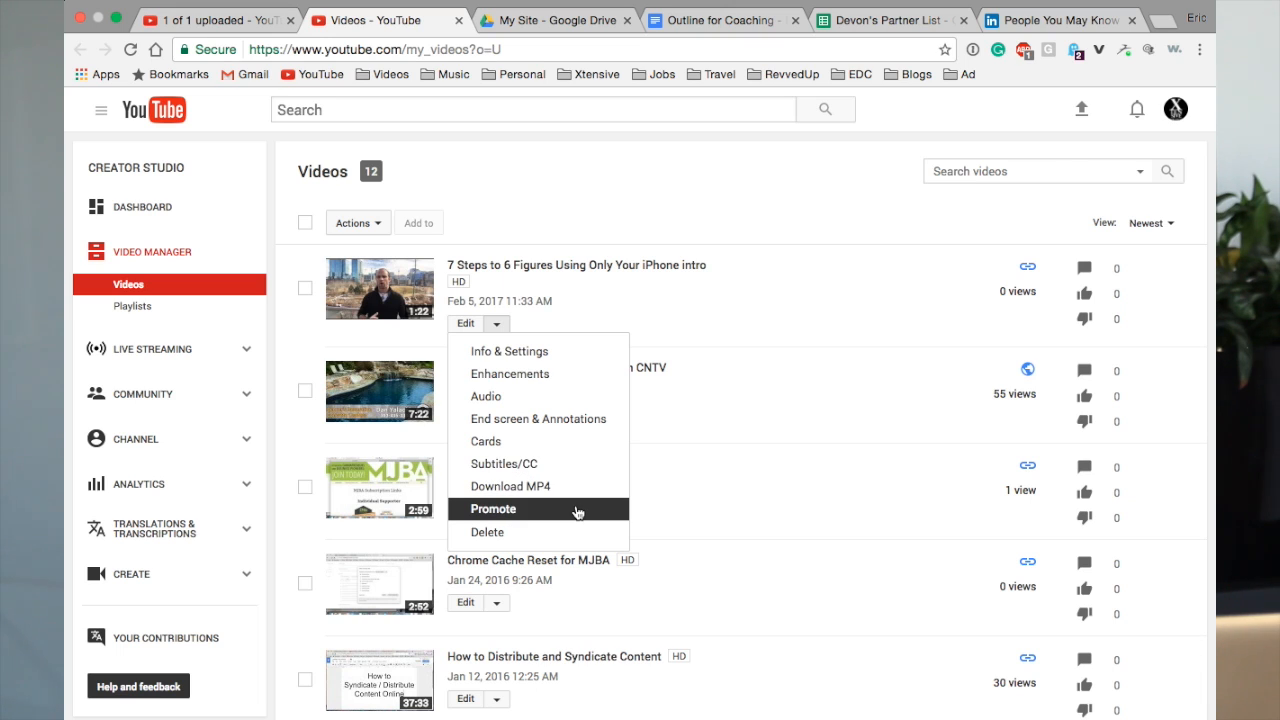
{"action": "left_click", "coordinate": [668, 302]}
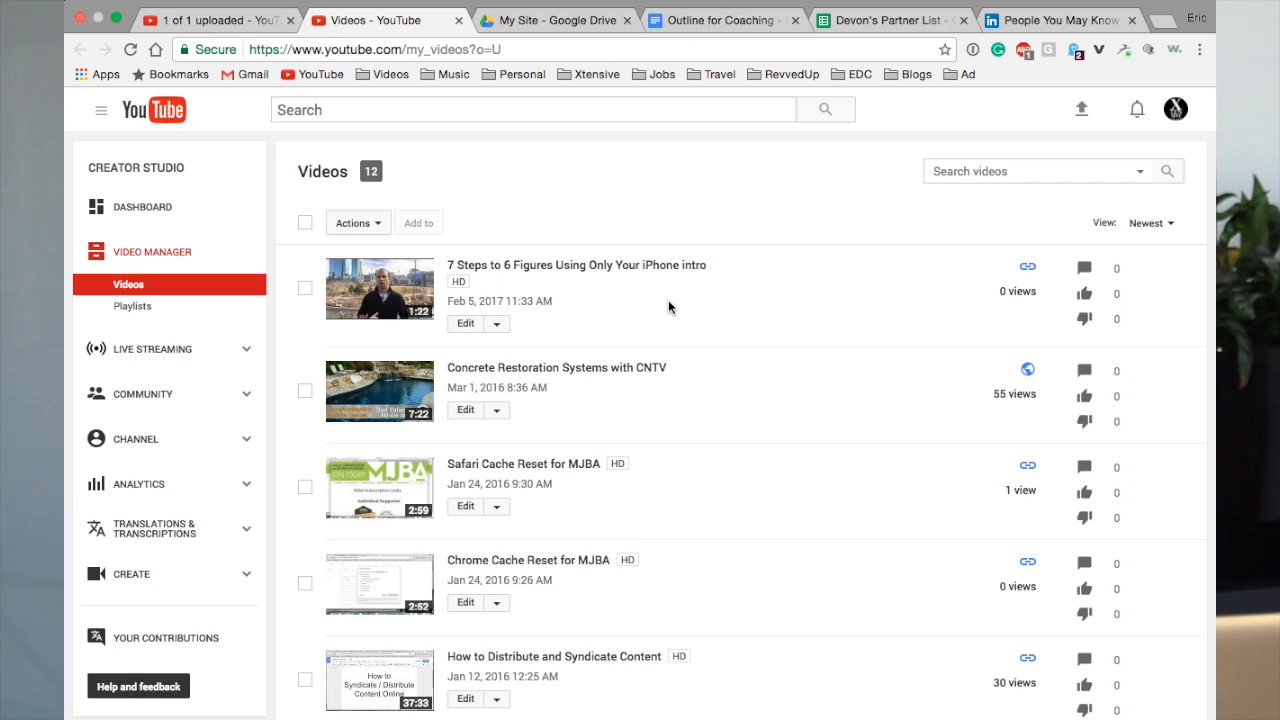